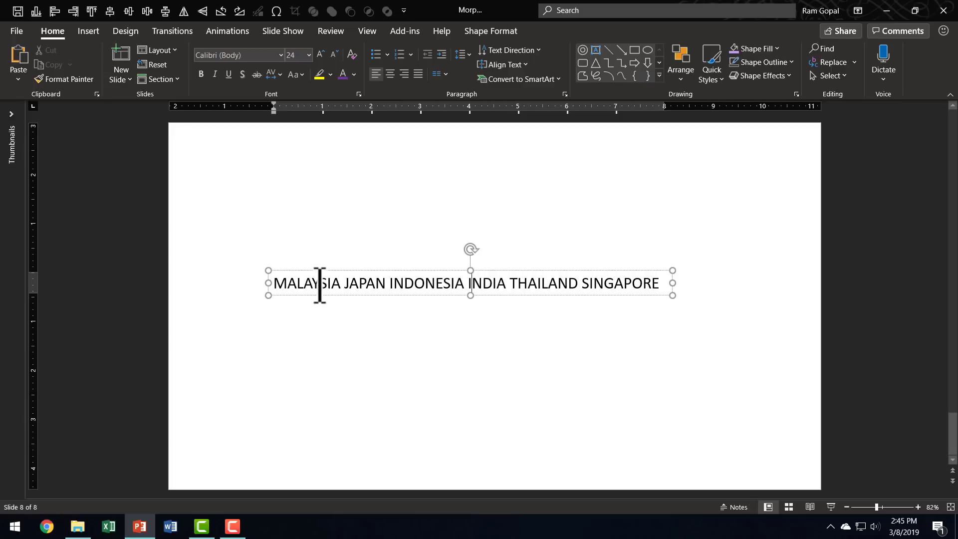
Apply the circular Follow Path transform text effect to the text box of country names
{"action": "left_click", "coordinate": [597, 50]}
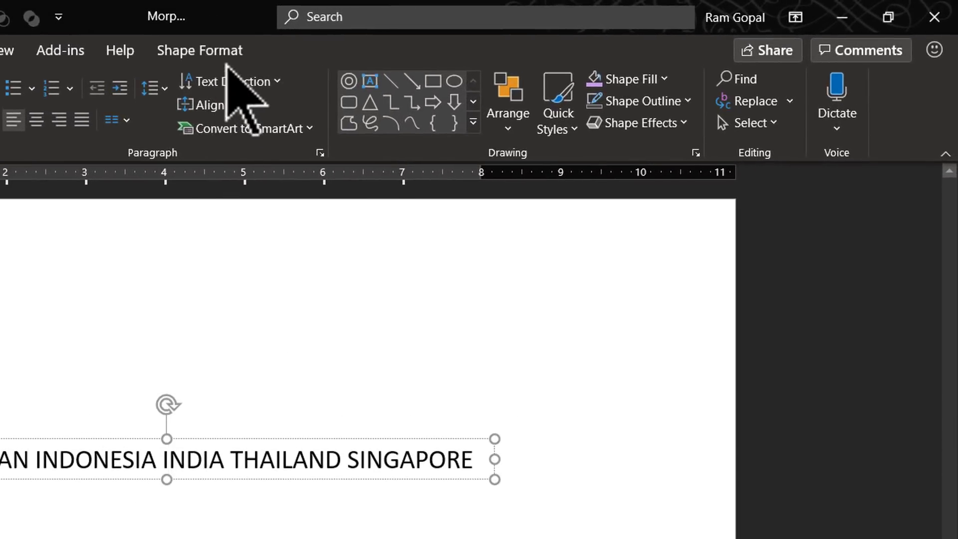
{"action": "left_click", "coordinate": [228, 52]}
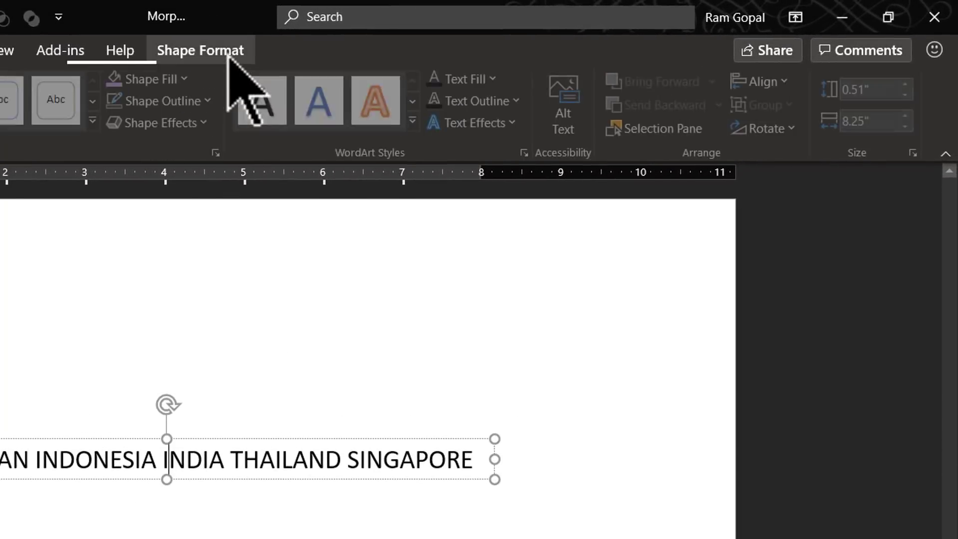
{"action": "left_click", "coordinate": [491, 125]}
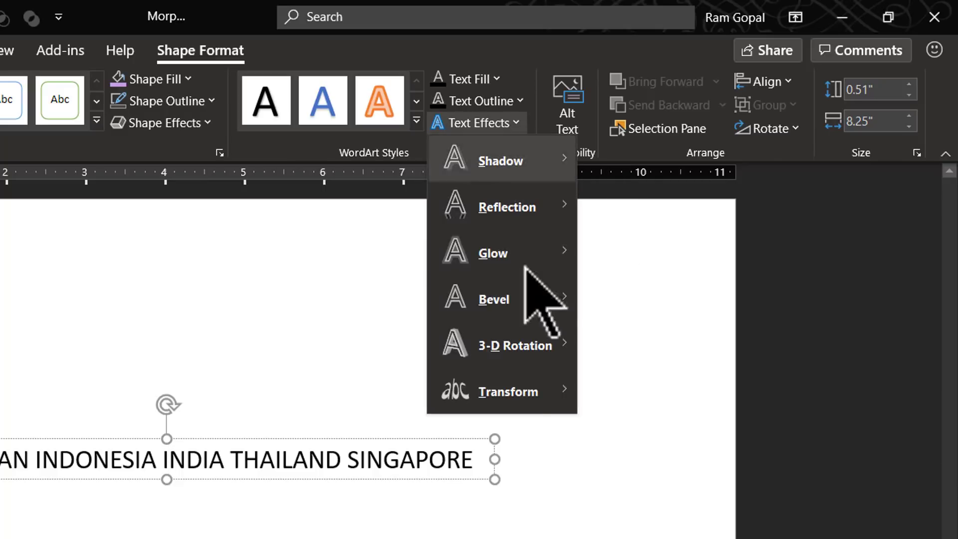
{"action": "mouse_move", "coordinate": [520, 401]}
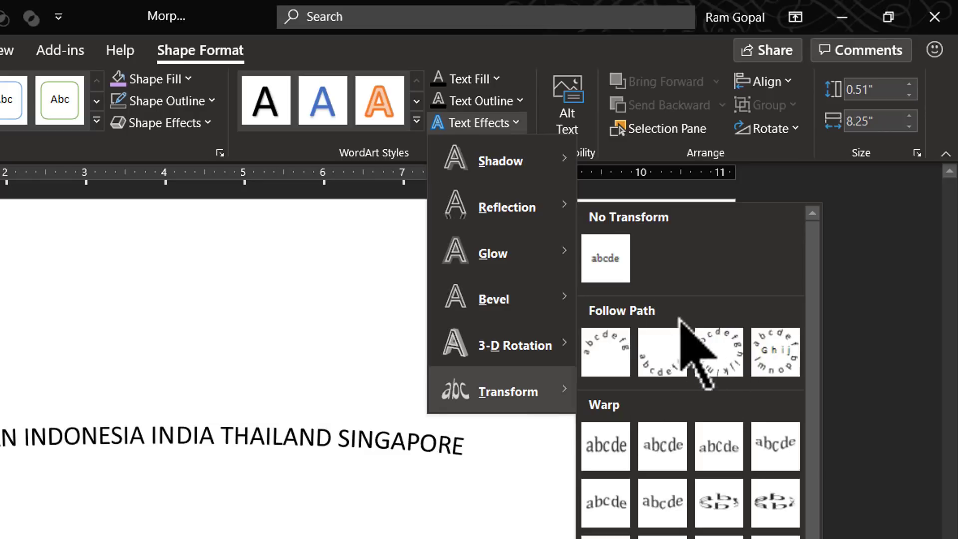
{"action": "left_click", "coordinate": [718, 352]}
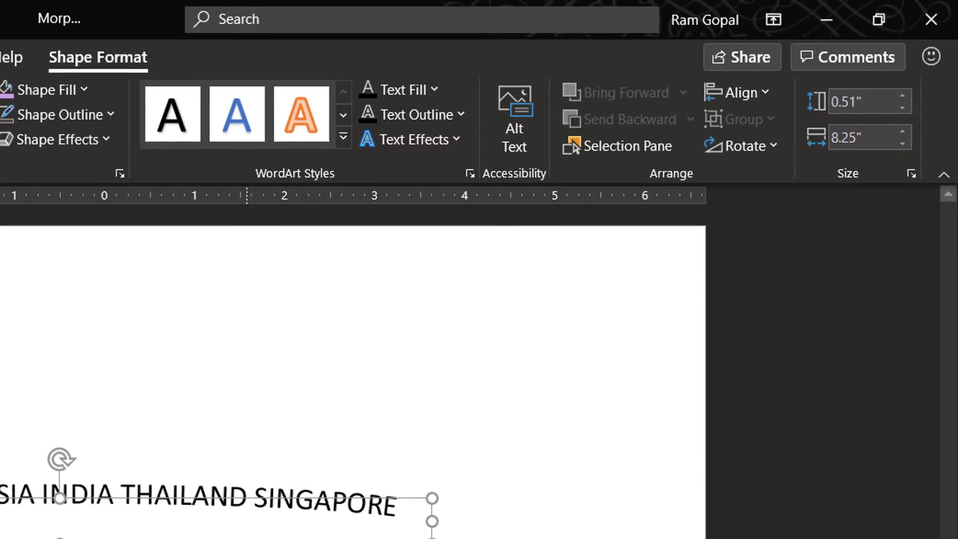
Set the text box height to 8.25" and move the box up toward the top of the slide
{"action": "left_click", "coordinate": [885, 102]}
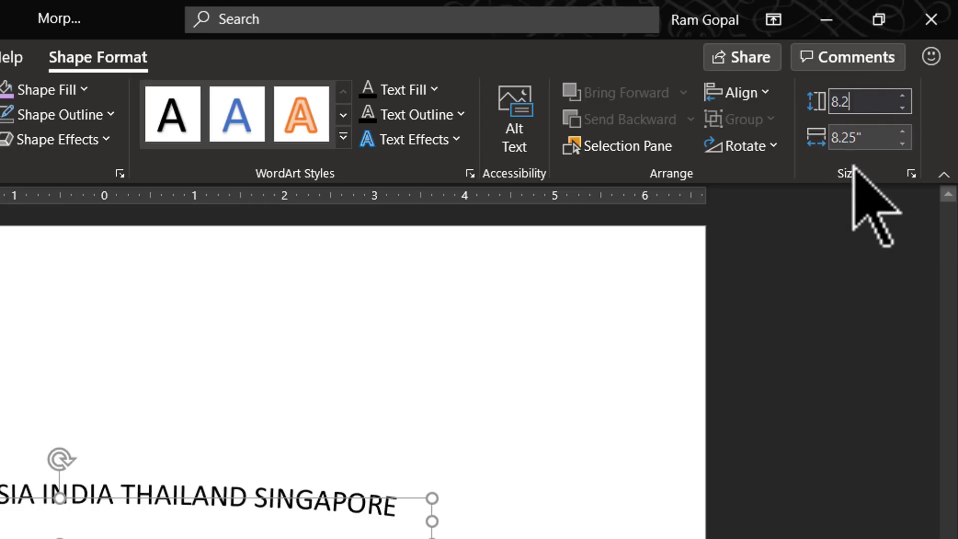
{"action": "type", "text": "8.25"}
{"action": "key", "text": "Return"}
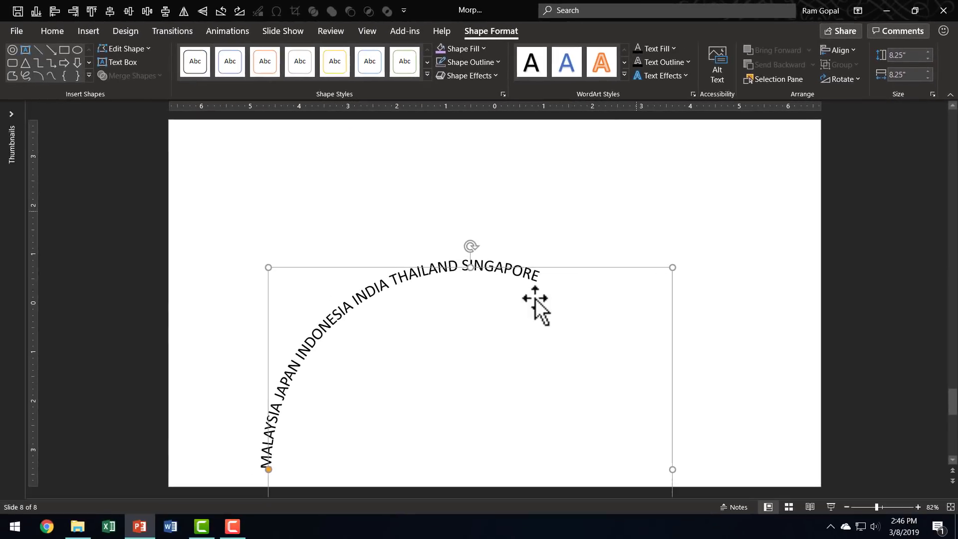
{"action": "left_click_drag", "start_coordinate": [535, 274], "coordinate": [548, 176]}
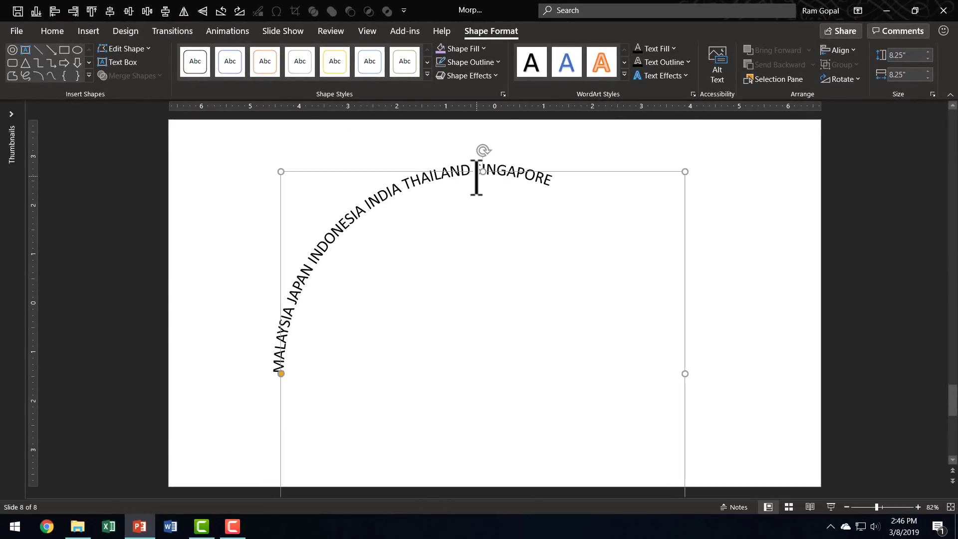
Increase the font size of all the curved country names to 48
{"action": "left_click", "coordinate": [51, 31]}
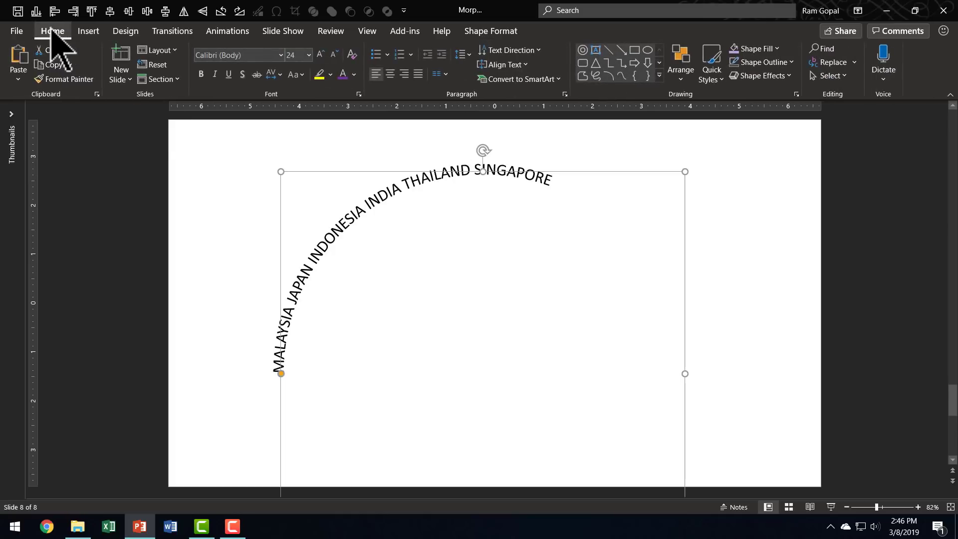
{"action": "left_click", "coordinate": [282, 351]}
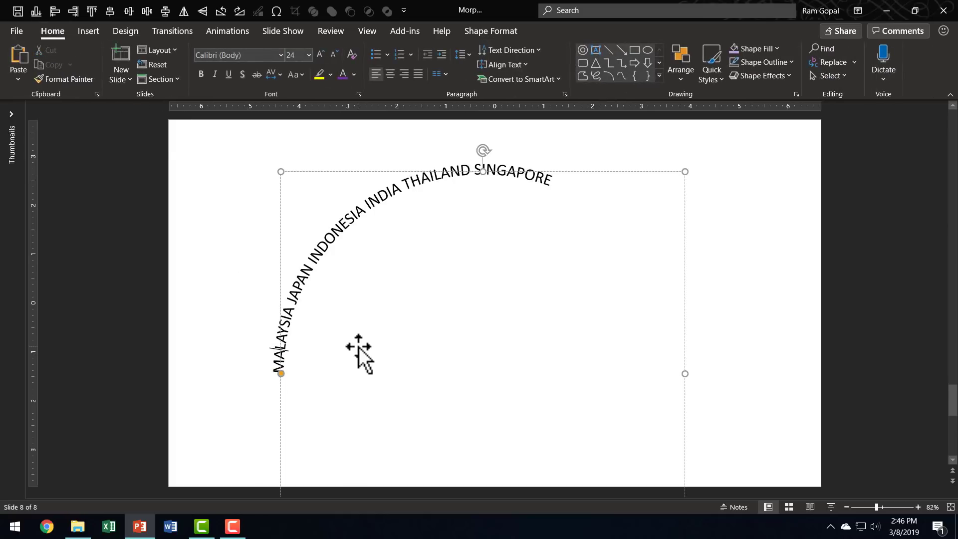
{"action": "key", "text": "ctrl+a"}
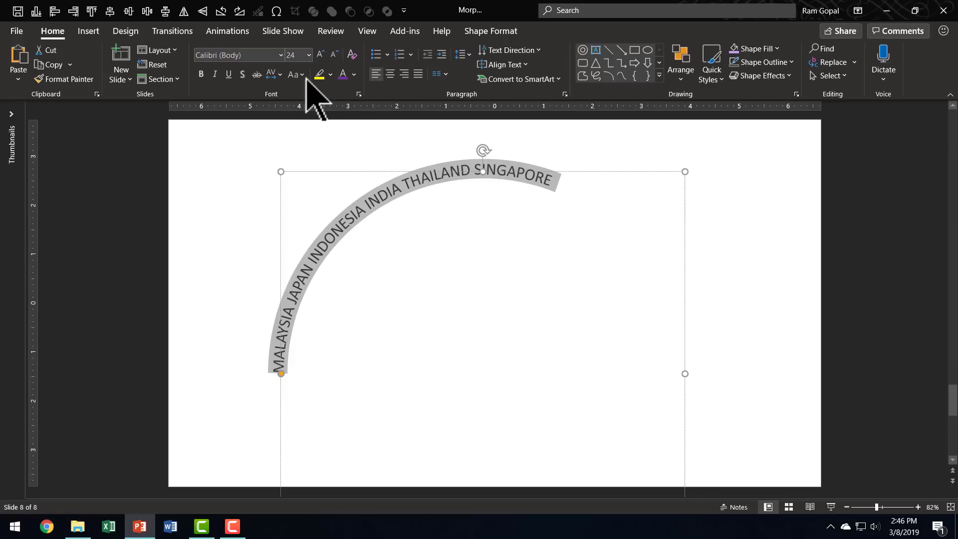
{"action": "left_click", "coordinate": [319, 55]}
{"action": "left_click", "coordinate": [319, 55]}
{"action": "left_click", "coordinate": [319, 55]}
{"action": "left_click", "coordinate": [319, 55]}
{"action": "left_click", "coordinate": [319, 55]}
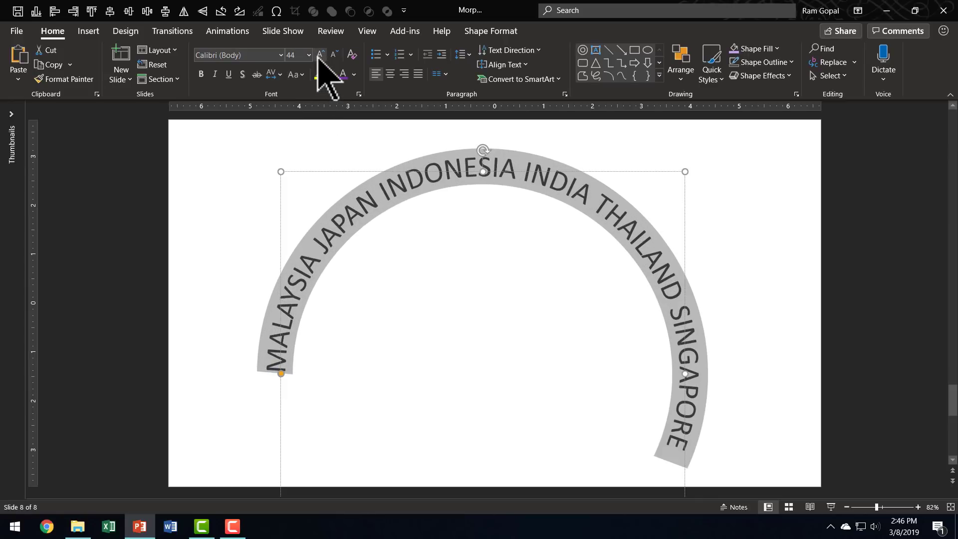
{"action": "left_click", "coordinate": [319, 54]}
{"action": "left_click", "coordinate": [447, 449]}
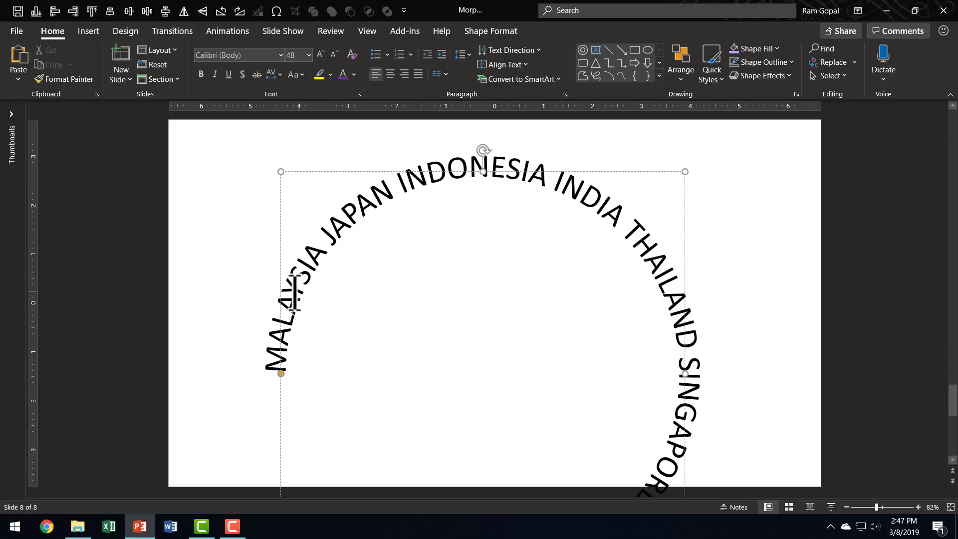
Insert tab spacing between the country names to spread them around the circle, starting between MALAYSIA and JAPAN
{"action": "left_click", "coordinate": [332, 242]}
{"action": "key", "text": "Tab"}
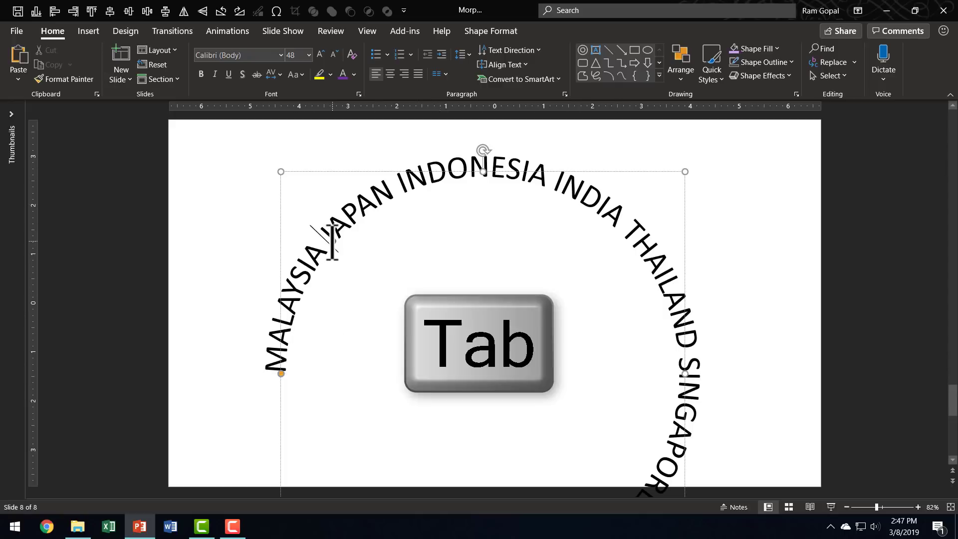
{"action": "key", "text": "Tab"}
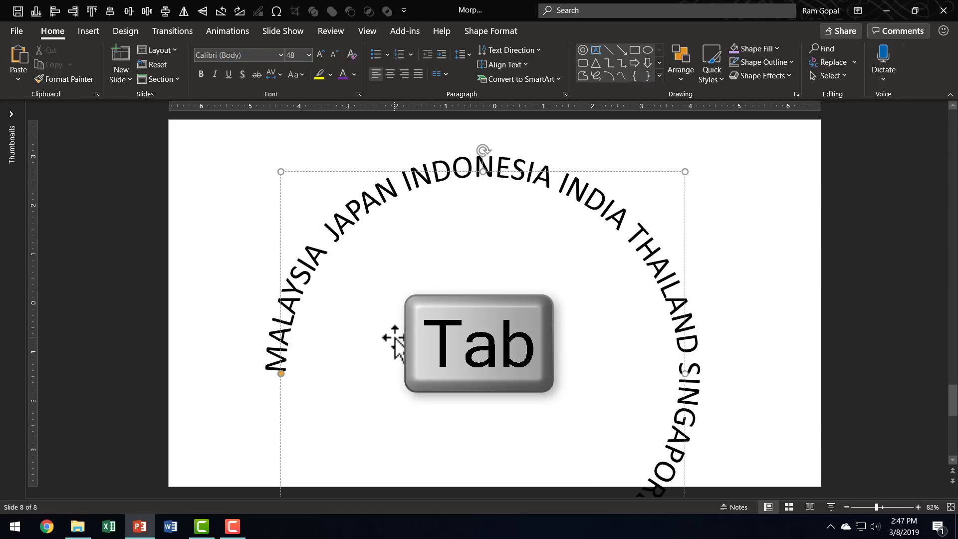
{"action": "key", "text": "Tab"}
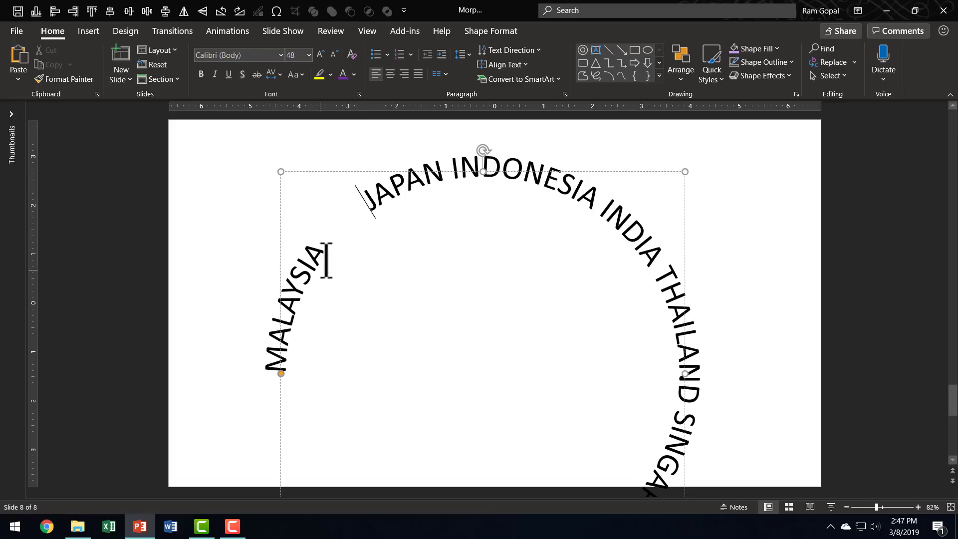
{"action": "left_click", "coordinate": [455, 171]}
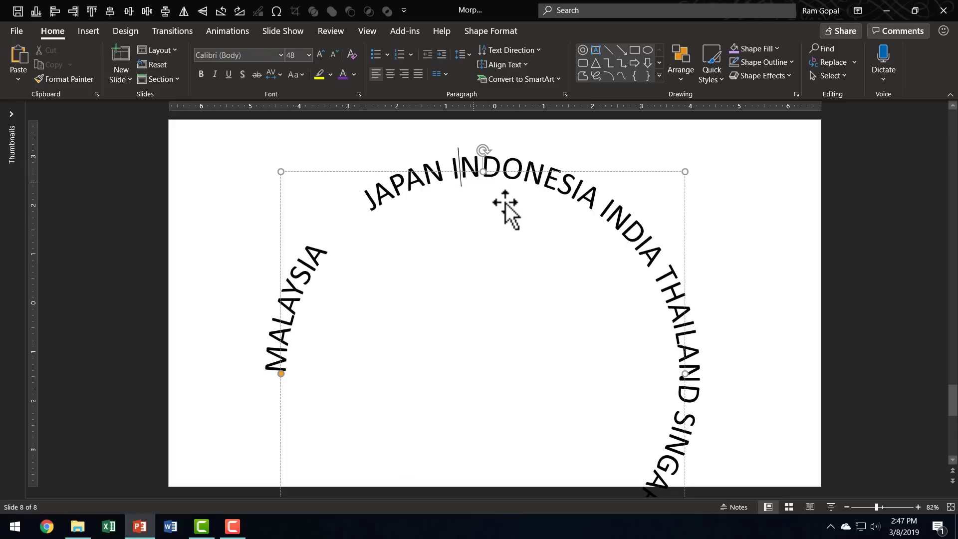
{"action": "left_click", "coordinate": [452, 171]}
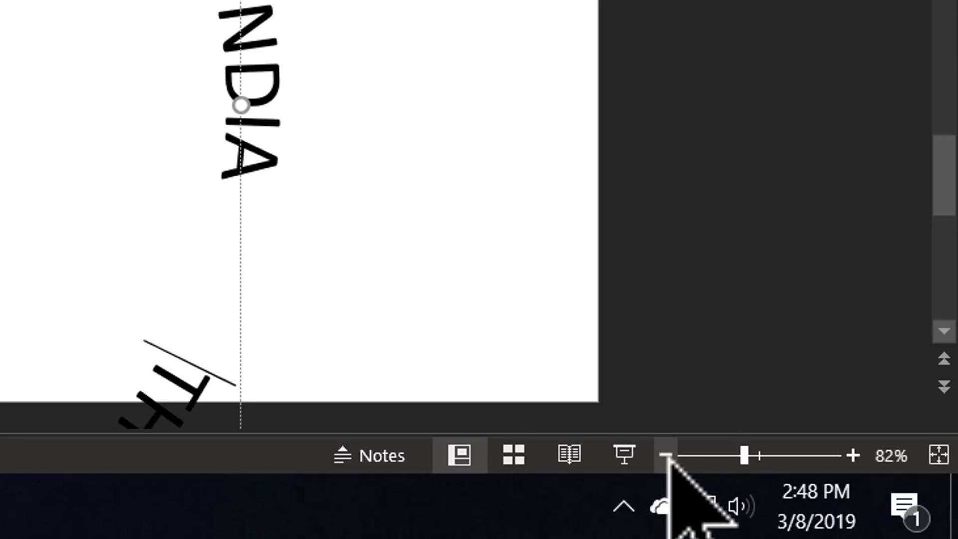
Increase all the circular text to font size 54 and move the text box up to the slide's top edge, centered horizontally
{"action": "left_click", "coordinate": [666, 455]}
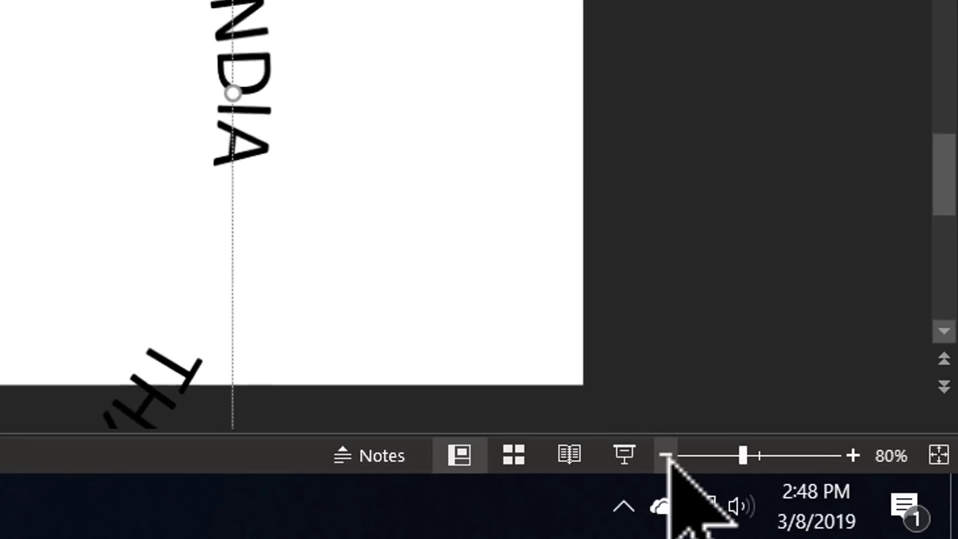
{"action": "left_click", "coordinate": [666, 455]}
{"action": "left_click", "coordinate": [666, 455]}
{"action": "left_click", "coordinate": [666, 455]}
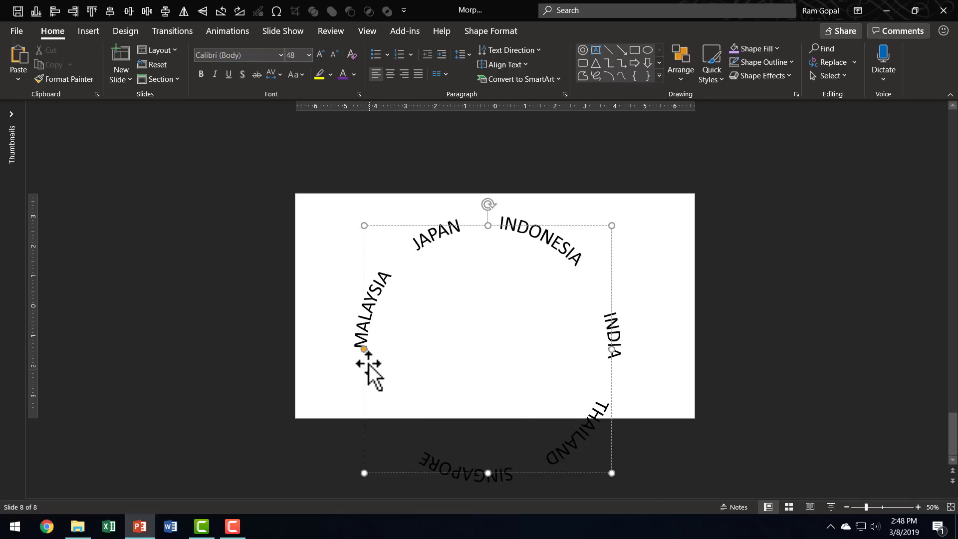
{"action": "left_click", "coordinate": [416, 391]}
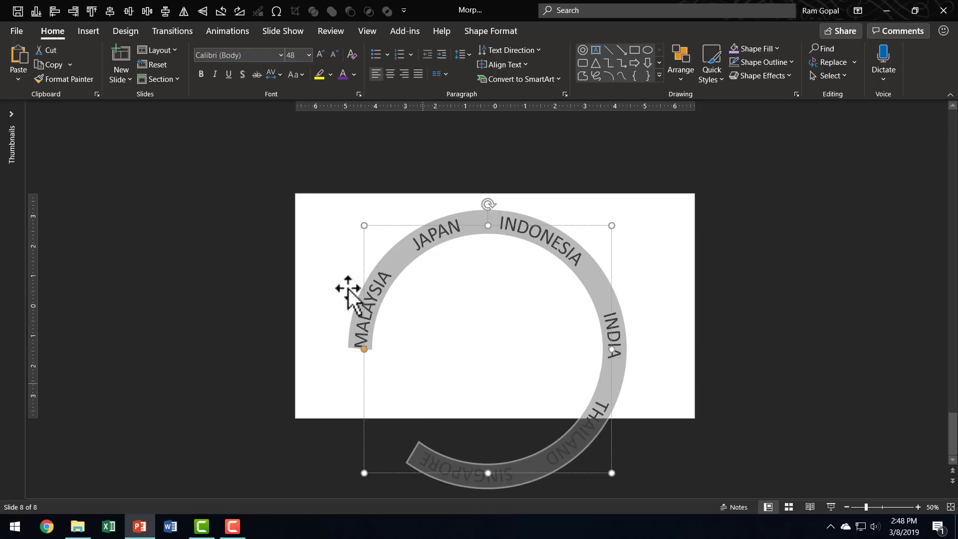
{"action": "left_click", "coordinate": [322, 54]}
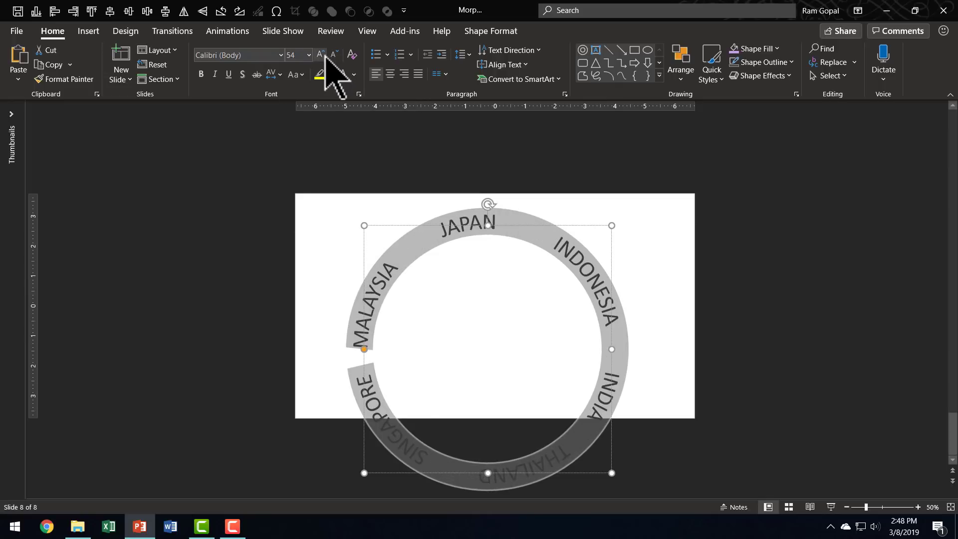
{"action": "left_click", "coordinate": [355, 376]}
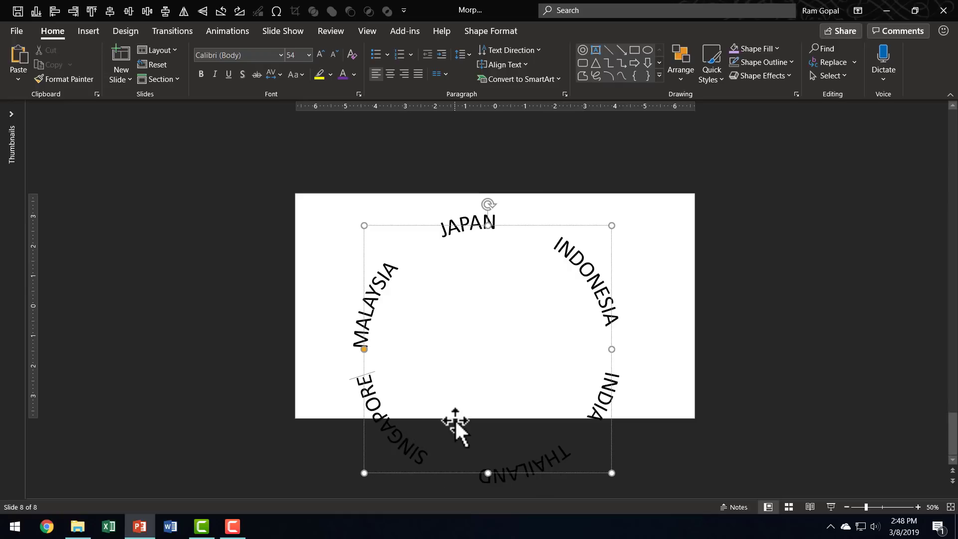
{"action": "left_click", "coordinate": [589, 229]}
{"action": "left_click_drag", "start_coordinate": [589, 230], "coordinate": [616, 213]}
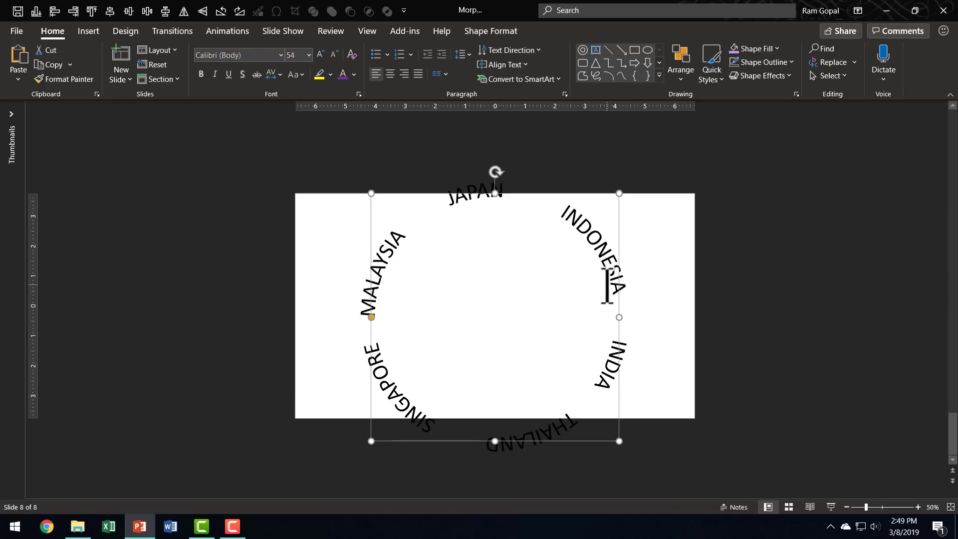
Draw a donut shape about 9.73" in diameter over the circular text and center it horizontally on the slide
{"action": "left_click", "coordinate": [659, 75]}
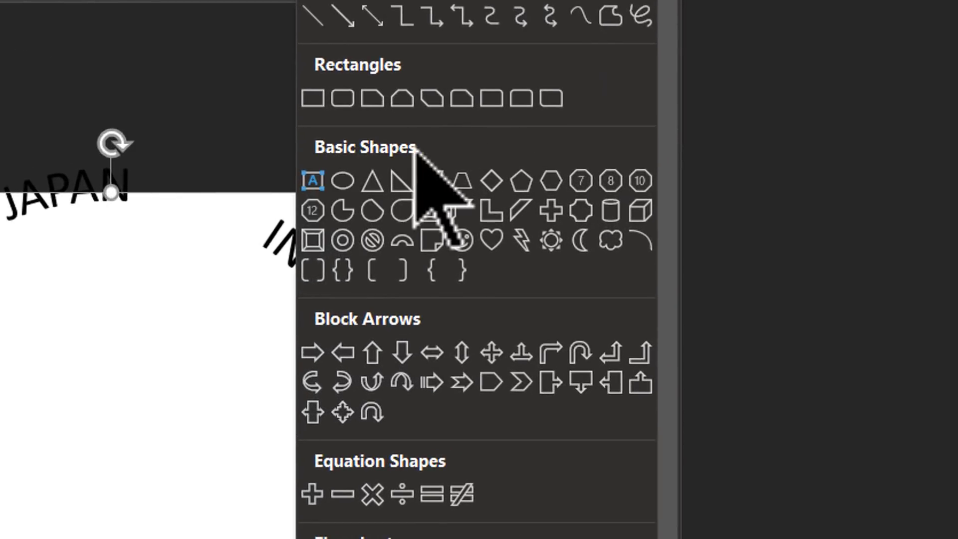
{"action": "left_click", "coordinate": [348, 243]}
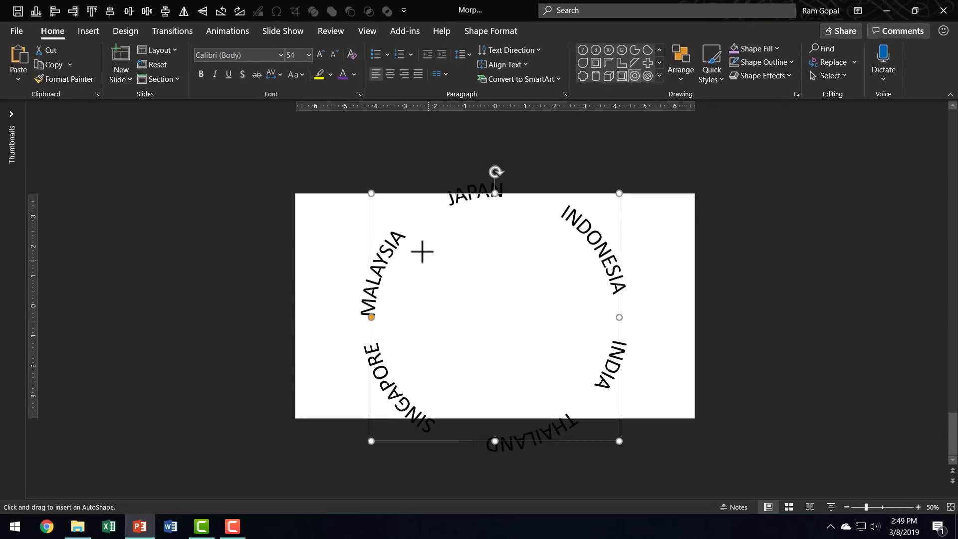
{"action": "left_click_drag", "start_coordinate": [363, 196], "coordinate": [573, 487]}
{"action": "left_click_drag", "start_coordinate": [547, 250], "coordinate": [531, 238]}
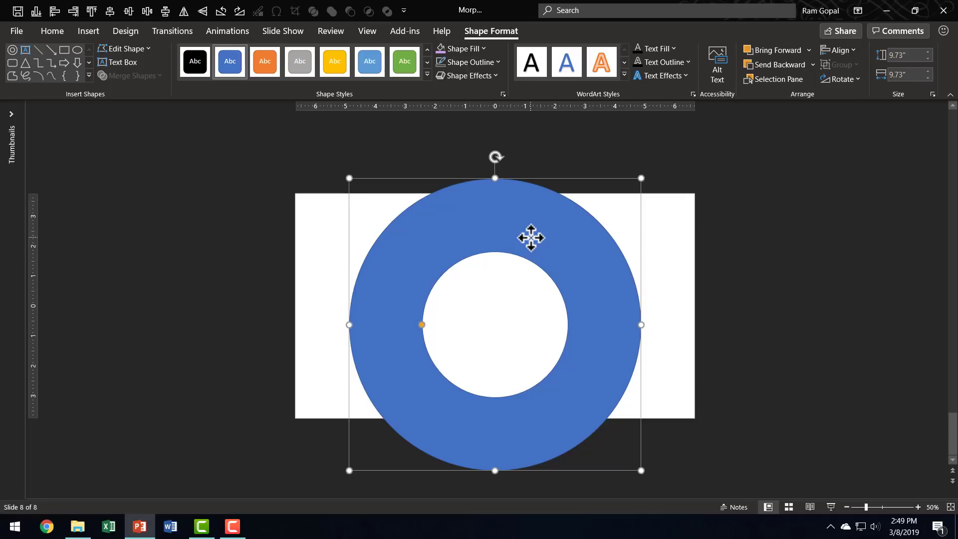
Send the blue donut to the back, behind the country names
{"action": "right_click", "coordinate": [531, 238]}
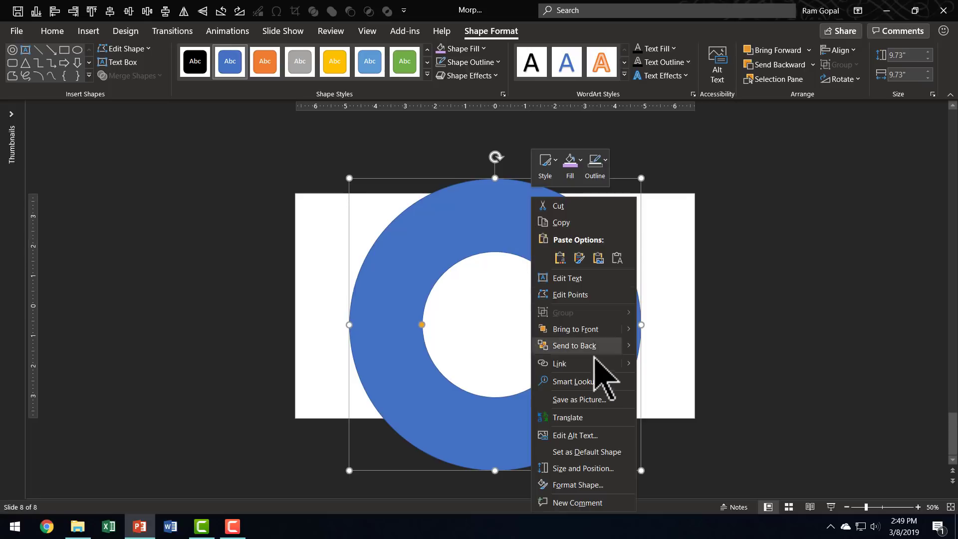
{"action": "left_click", "coordinate": [594, 350]}
{"action": "left_click", "coordinate": [720, 456]}
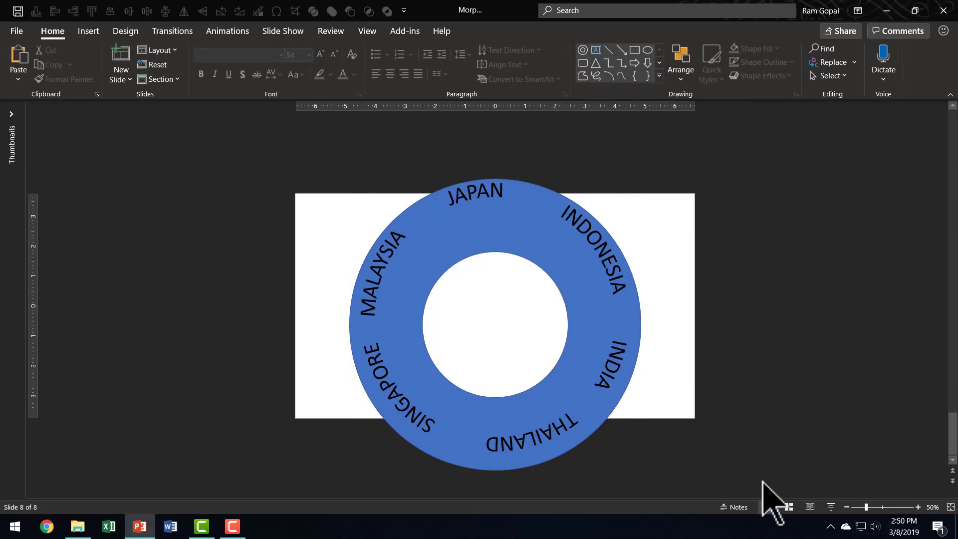
Align the donut and the circular text box to each other with Align Center and Align Middle
{"action": "left_click", "coordinate": [464, 250]}
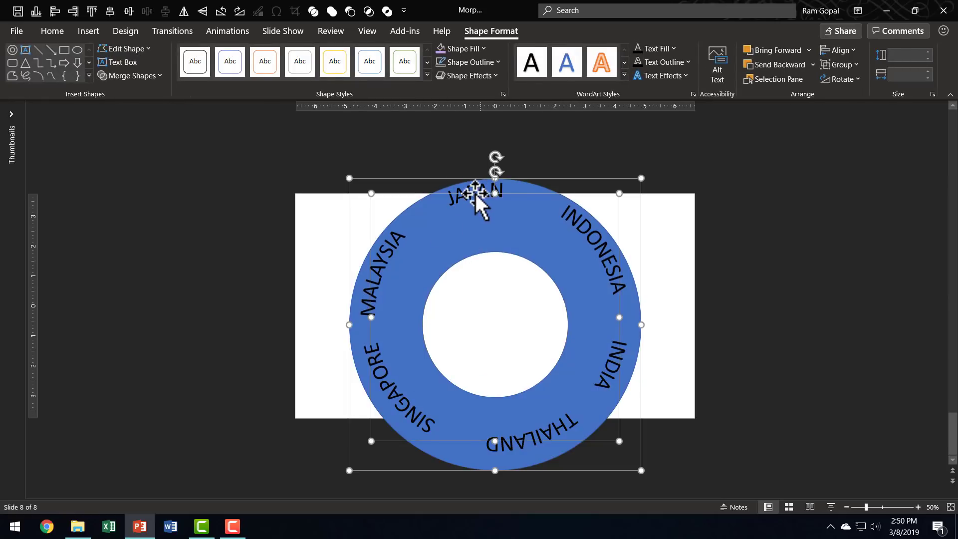
{"action": "left_click", "coordinate": [59, 31]}
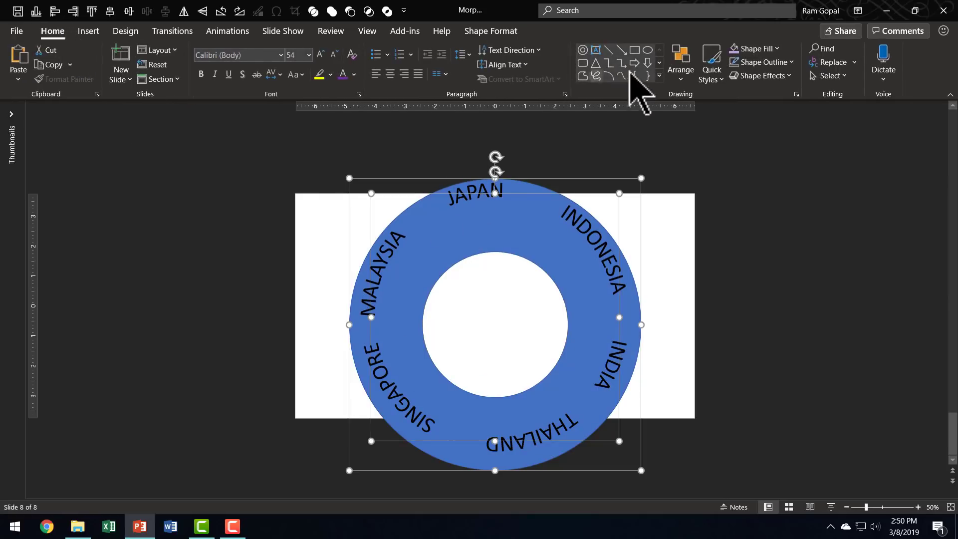
{"action": "left_click", "coordinate": [682, 70]}
{"action": "mouse_move", "coordinate": [721, 264]}
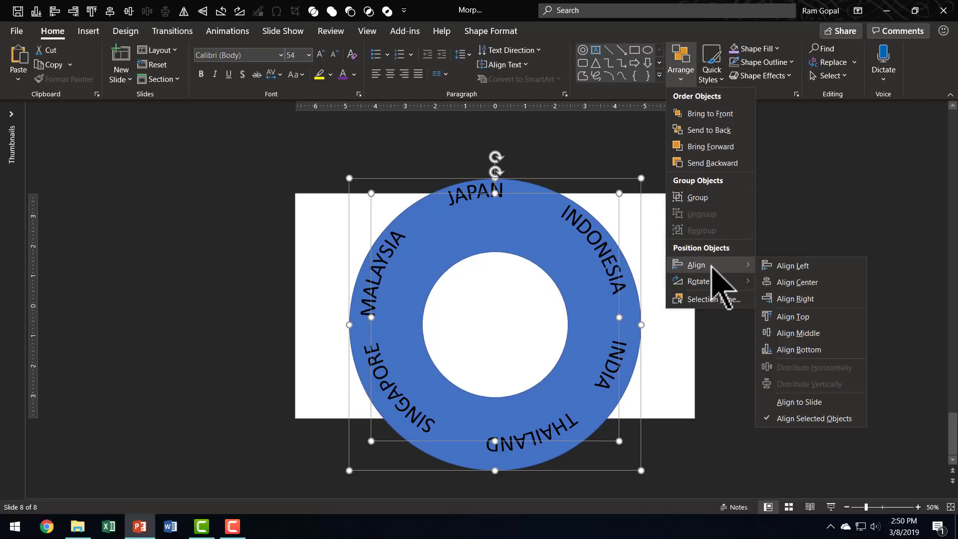
{"action": "left_click", "coordinate": [794, 282]}
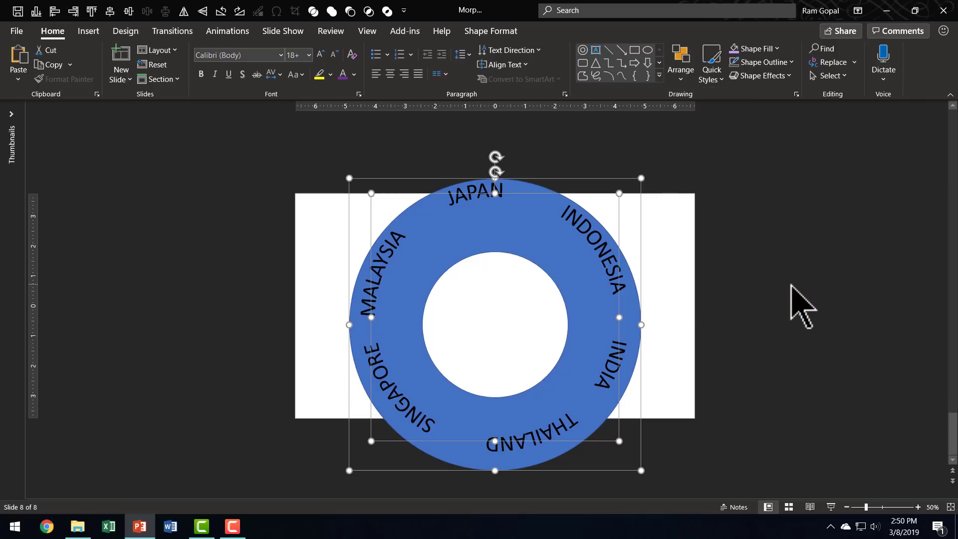
{"action": "left_click", "coordinate": [682, 80]}
{"action": "mouse_move", "coordinate": [713, 267]}
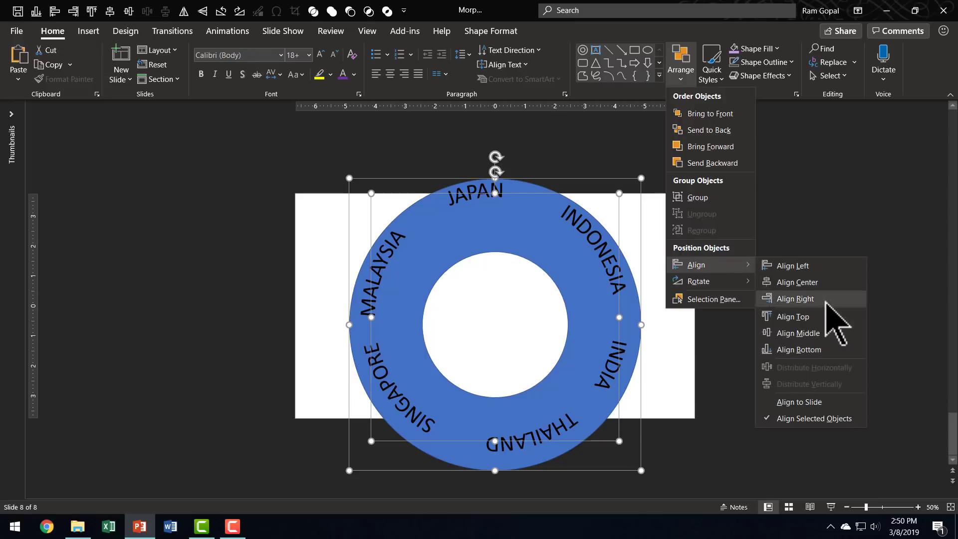
{"action": "left_click", "coordinate": [799, 333]}
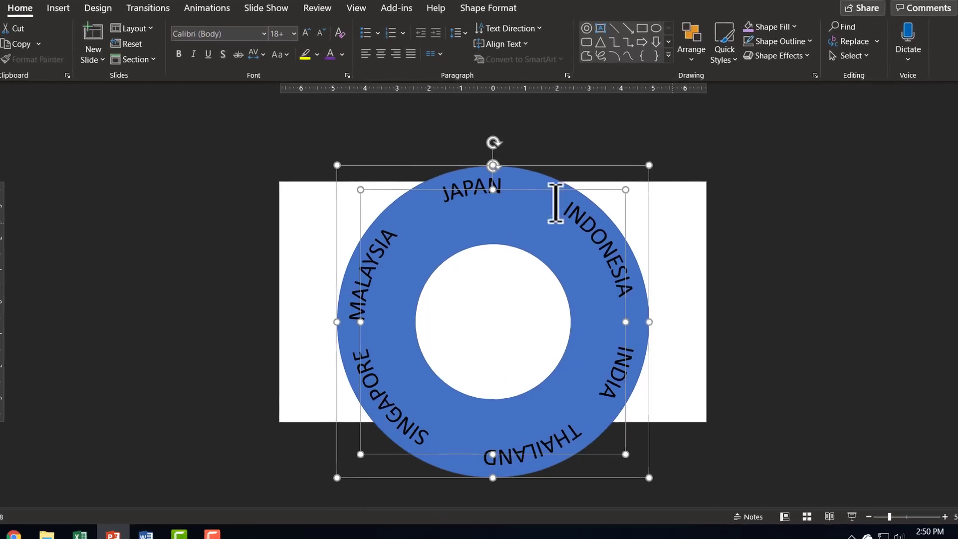
Thin the donut into a narrow band around the country names and remove its outline
{"action": "left_click", "coordinate": [421, 324]}
{"action": "left_click_drag", "start_coordinate": [356, 299], "coordinate": [303, 320]}
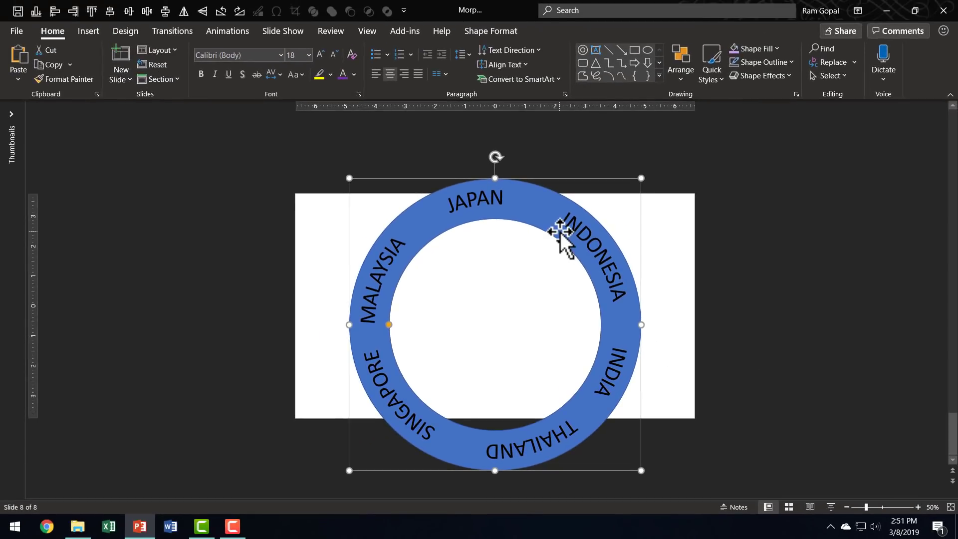
{"action": "left_click", "coordinate": [779, 62]}
{"action": "left_click", "coordinate": [780, 224]}
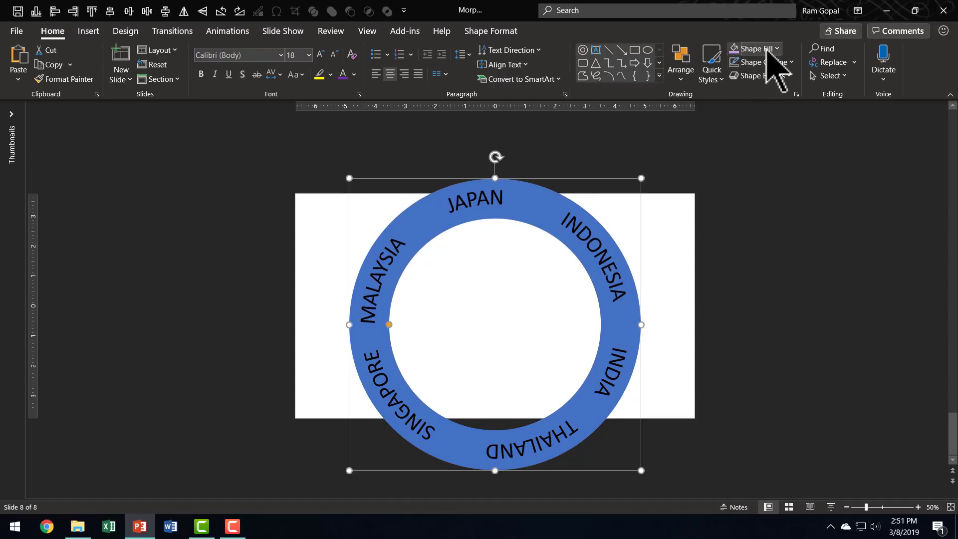
Fill the donut with the dark gradient variation that radiates from the center
{"action": "left_click", "coordinate": [755, 48]}
{"action": "mouse_move", "coordinate": [767, 280]}
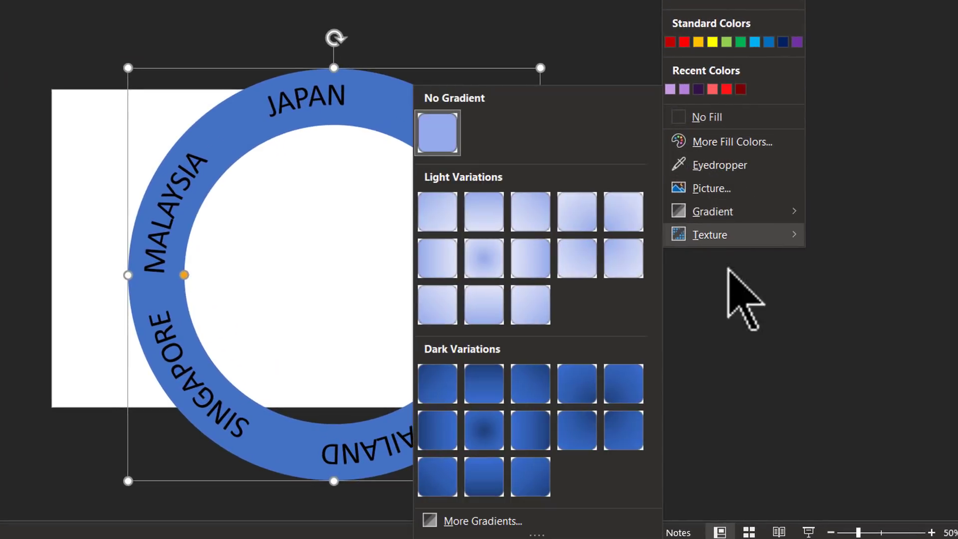
{"action": "left_click", "coordinate": [490, 433]}
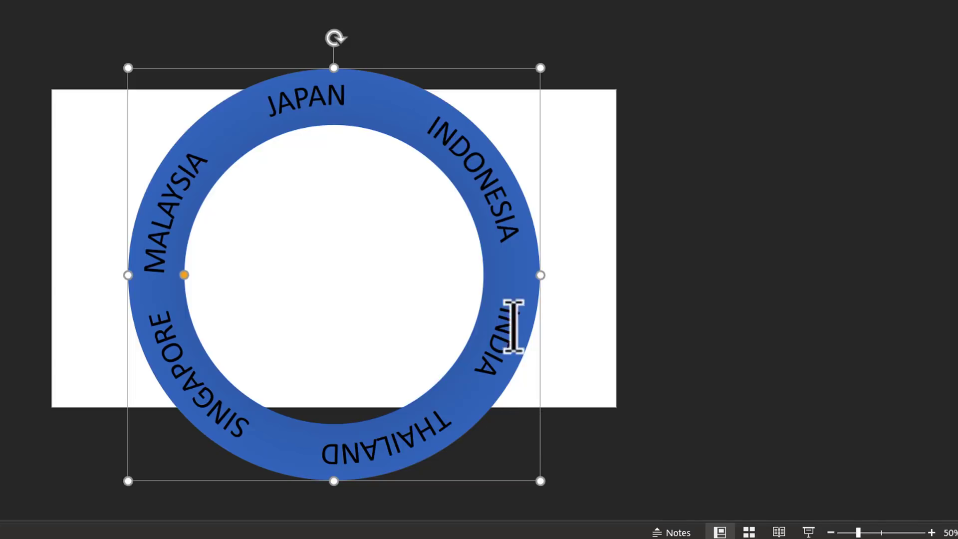
Set the middle gradient stop at 50% to white darkened by 5% in the donut's detailed fill settings
{"action": "right_click", "coordinate": [534, 255]}
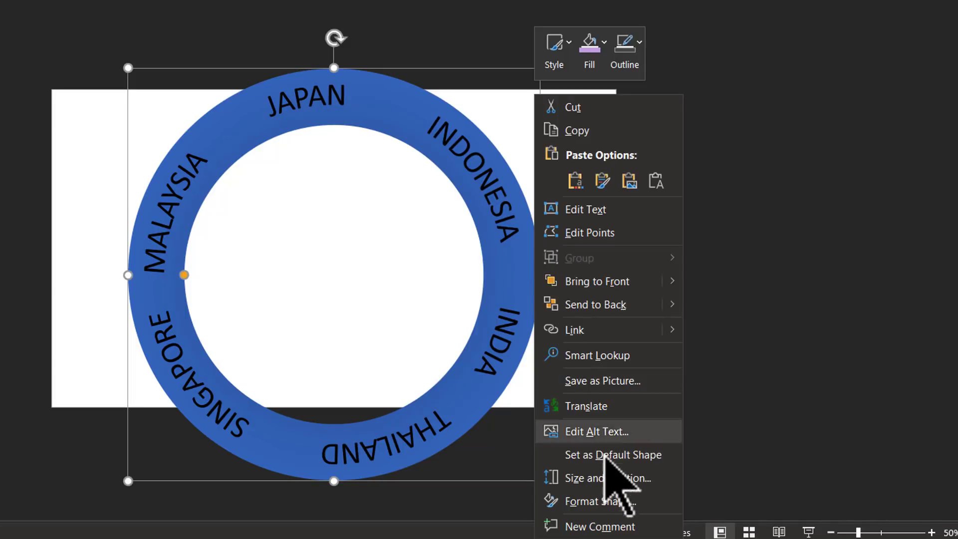
{"action": "left_click", "coordinate": [644, 498]}
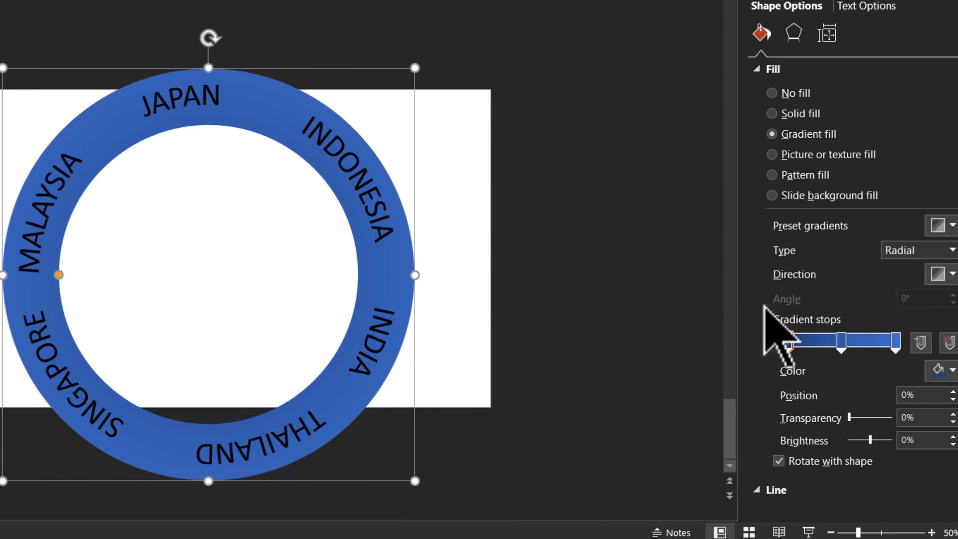
{"action": "left_click", "coordinate": [842, 343]}
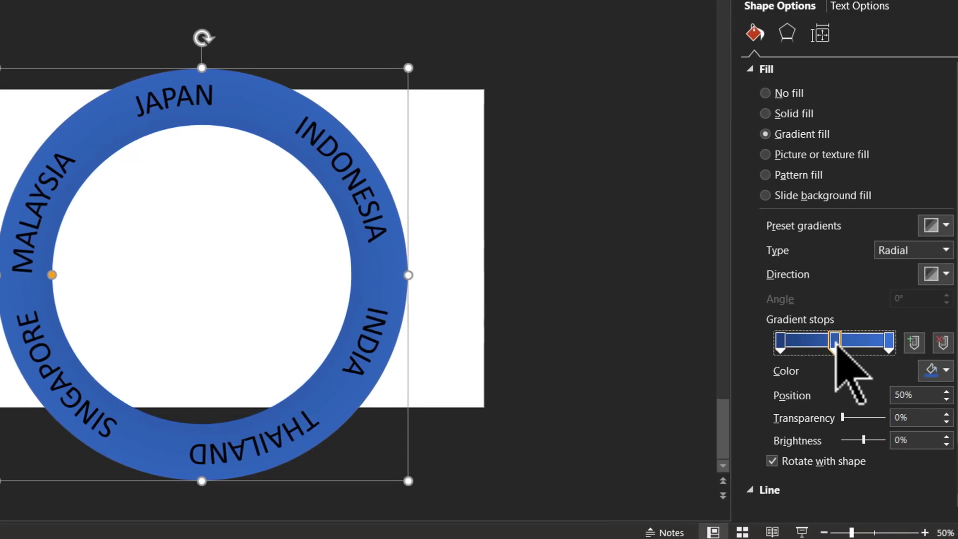
{"action": "left_click", "coordinate": [923, 370]}
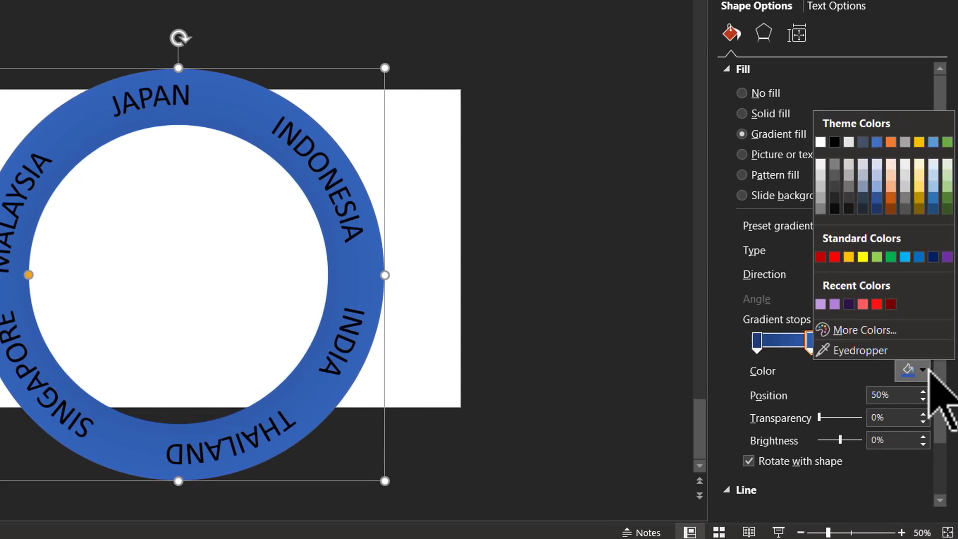
{"action": "key", "text": "Escape"}
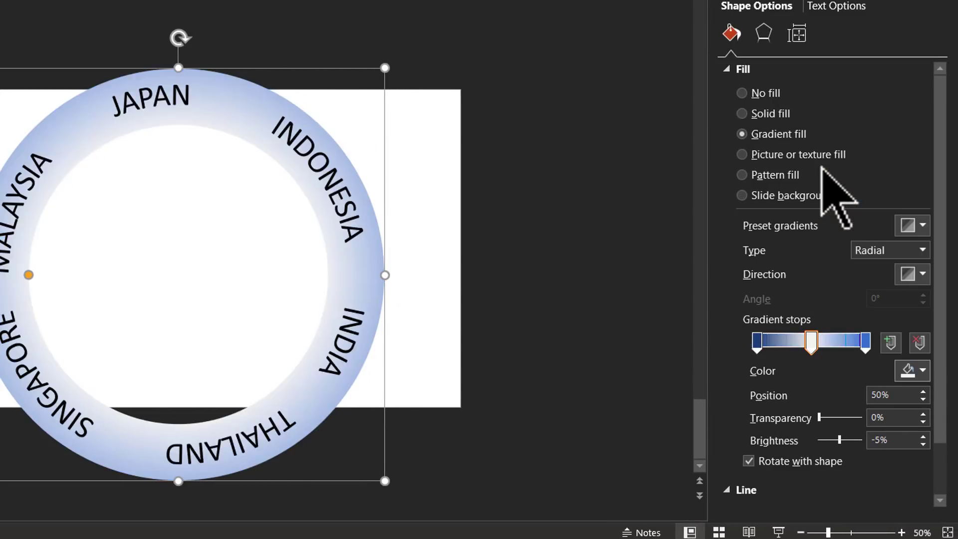
Color the donut's 100% gradient stop light gray darkened by 90% and its 0% stop black lightened by 15%
{"action": "left_click", "coordinate": [867, 343]}
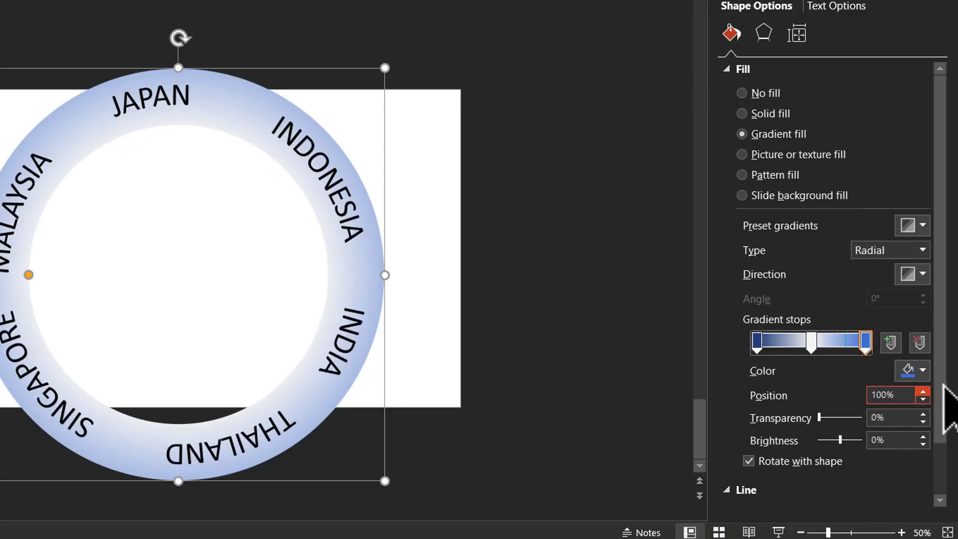
{"action": "left_click", "coordinate": [922, 370]}
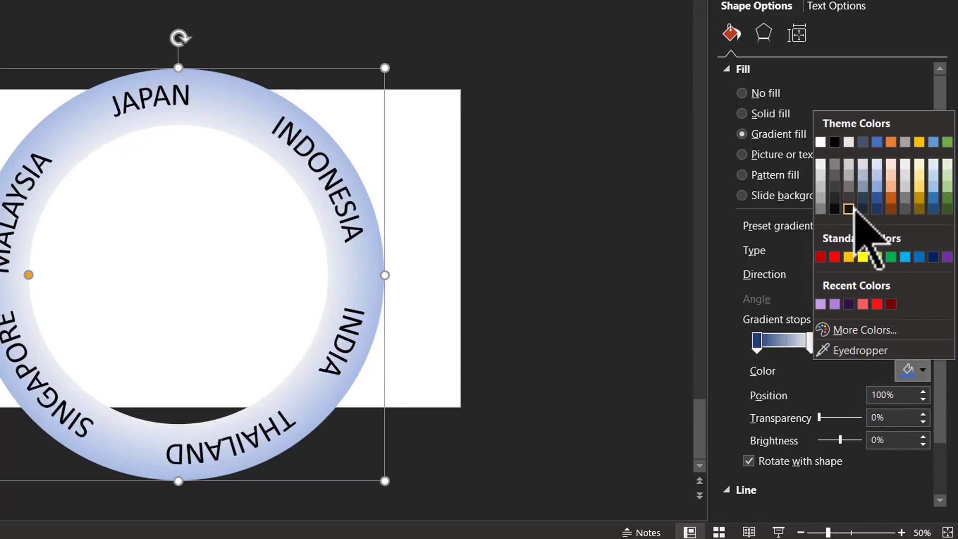
{"action": "left_click", "coordinate": [853, 209]}
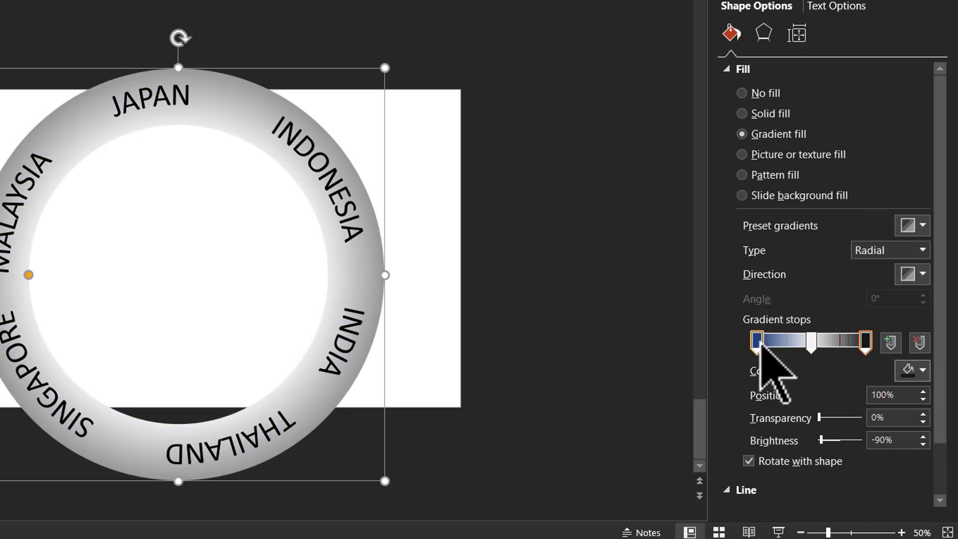
{"action": "left_click", "coordinate": [757, 341]}
{"action": "left_click", "coordinate": [923, 370]}
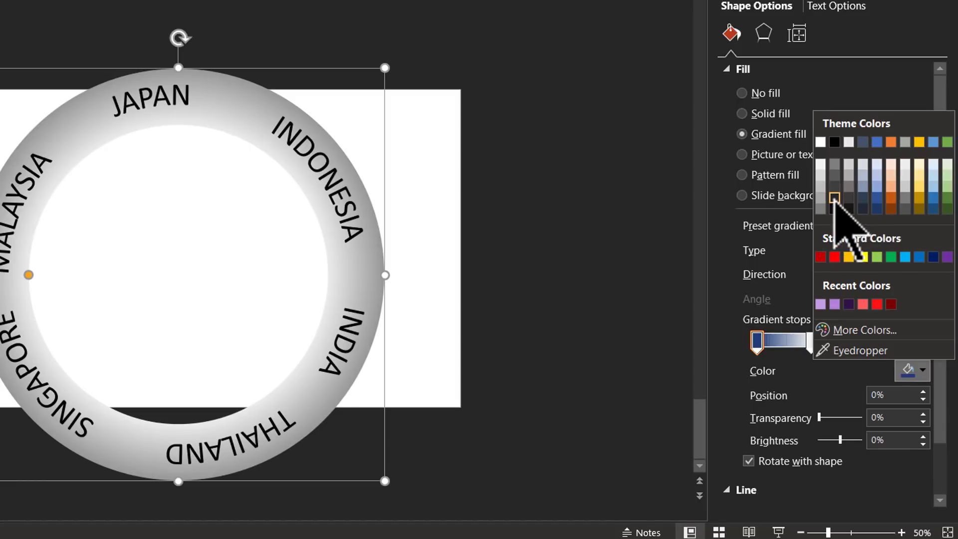
{"action": "left_click", "coordinate": [835, 211]}
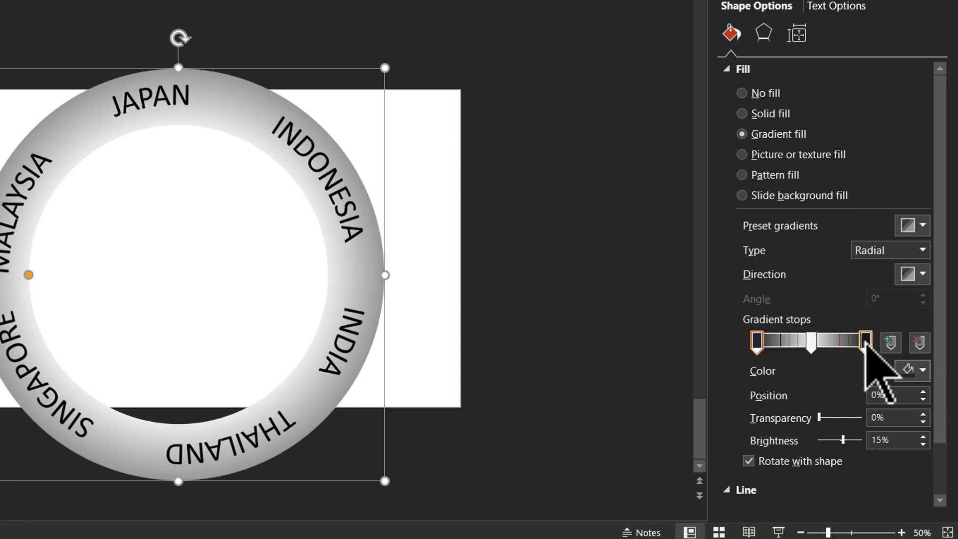
Move the donut's outer dark gradient stop slightly inward and the first dark stop to position 28%
{"action": "left_click_drag", "start_coordinate": [867, 344], "coordinate": [851, 346]}
{"action": "left_click_drag", "start_coordinate": [757, 343], "coordinate": [788, 343]}
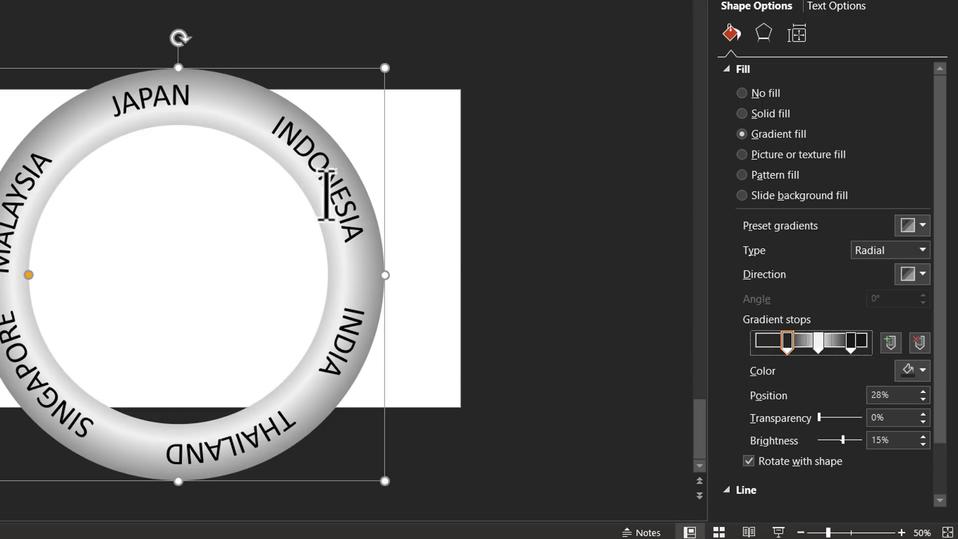
{"action": "left_click", "coordinate": [496, 299]}
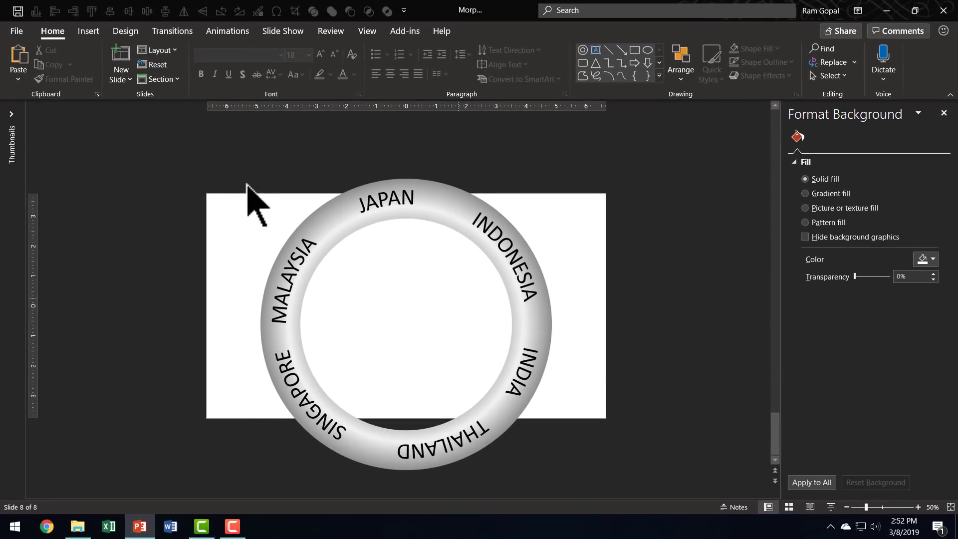
Group the donut with the circular text and move the group partly off the slide's left edge
{"action": "key", "text": "ctrl+a"}
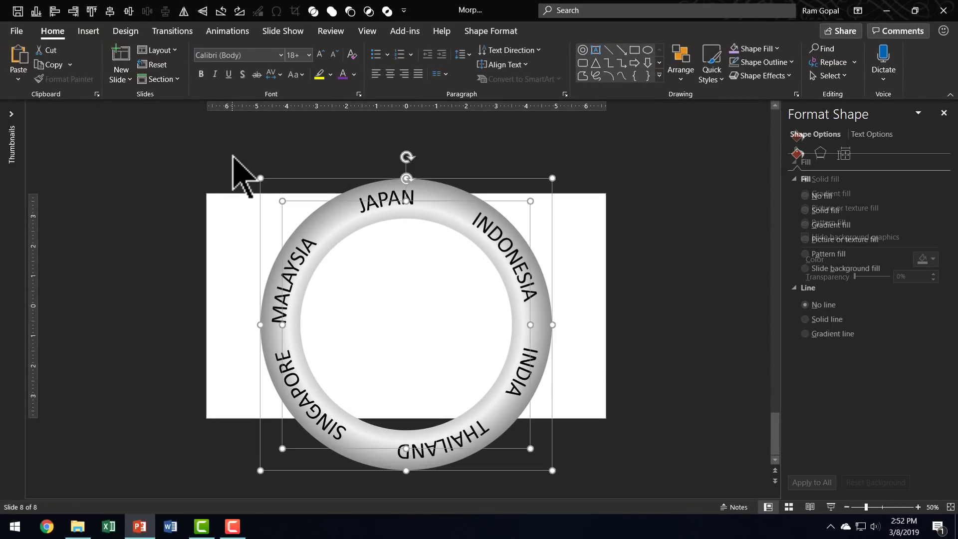
{"action": "key", "text": "ctrl+g"}
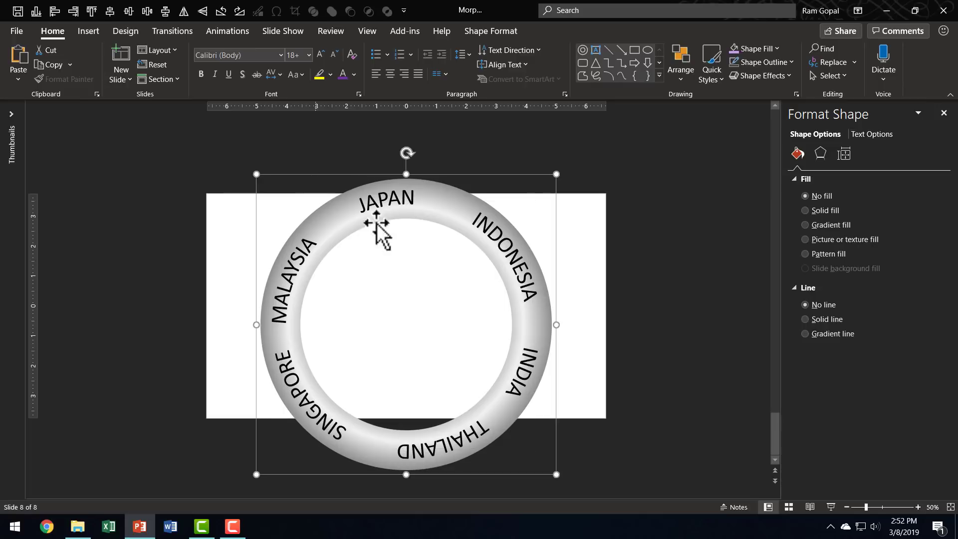
{"action": "left_click_drag", "start_coordinate": [462, 174], "coordinate": [220, 140]}
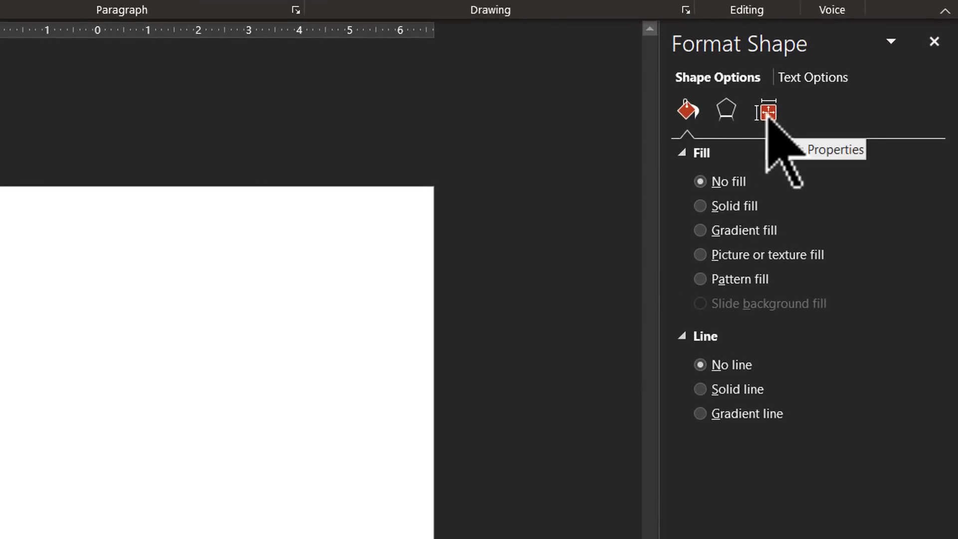
Rotate the grouped country ring to -22° through its size properties
{"action": "left_click", "coordinate": [768, 115]}
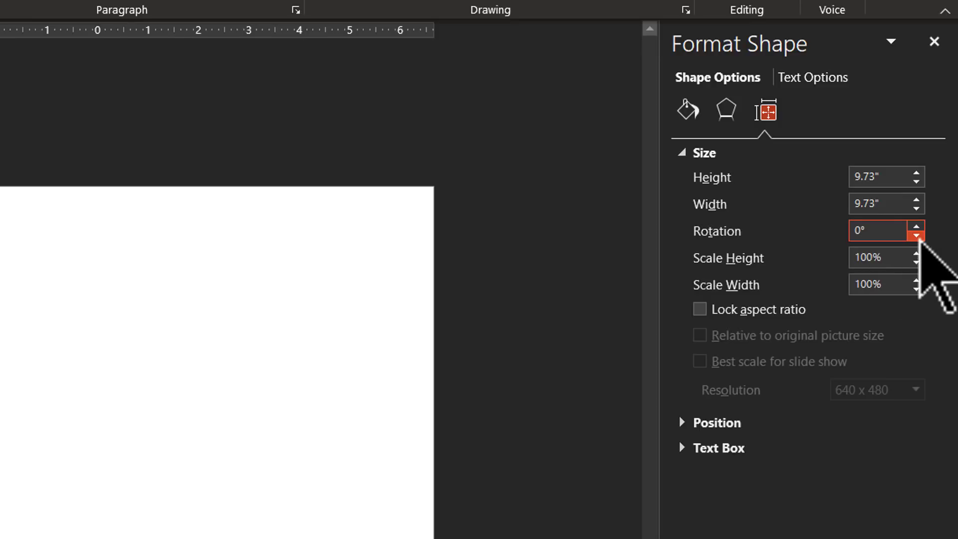
{"action": "left_click", "coordinate": [916, 235]}
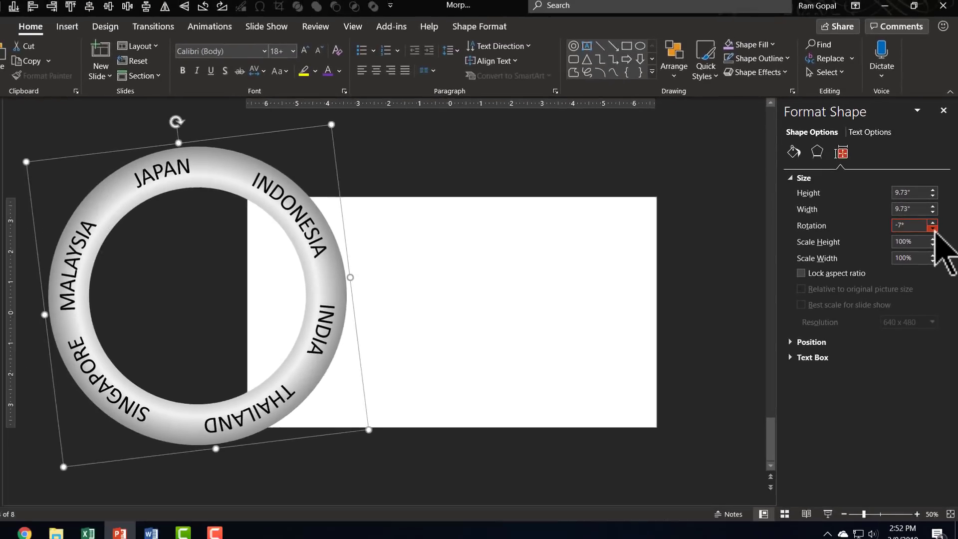
{"action": "left_click", "coordinate": [932, 229]}
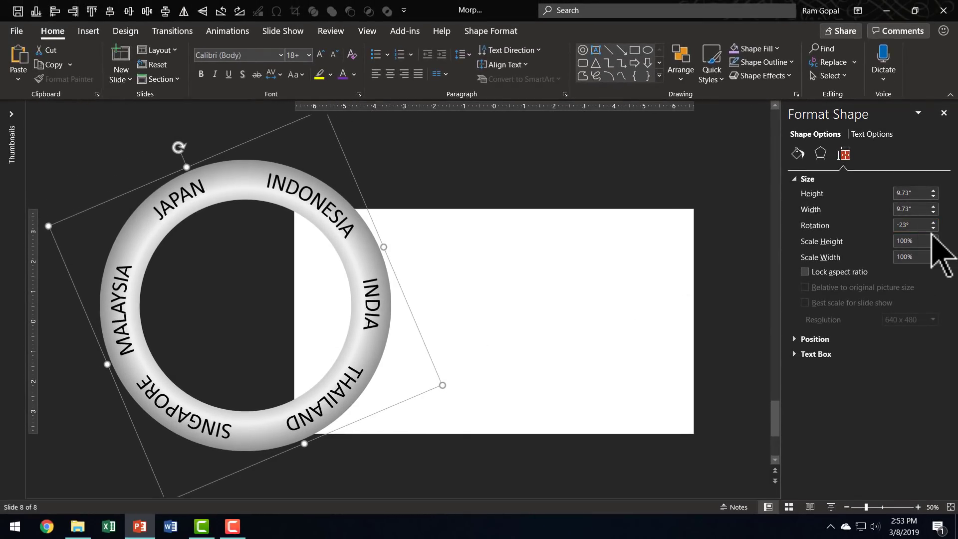
{"action": "left_click", "coordinate": [933, 223]}
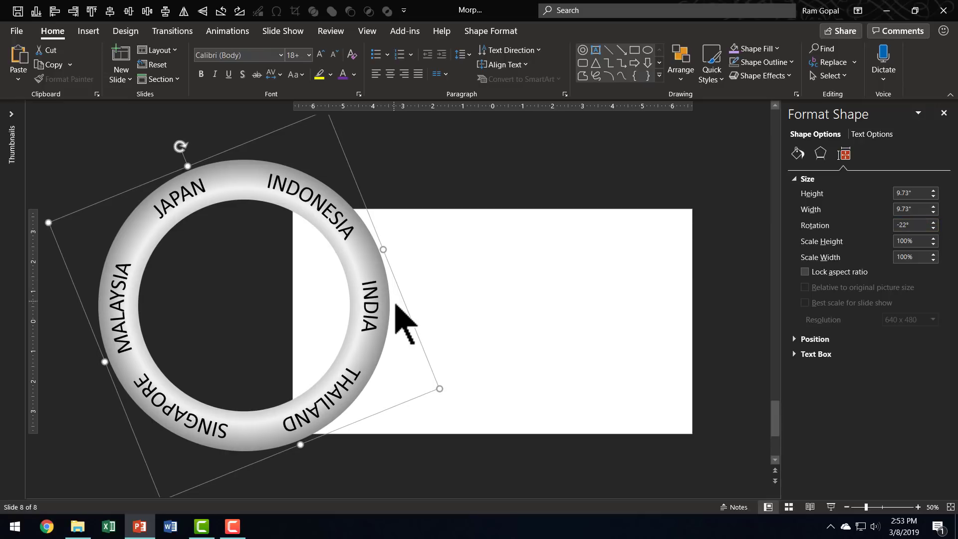
{"action": "left_click", "coordinate": [436, 301]}
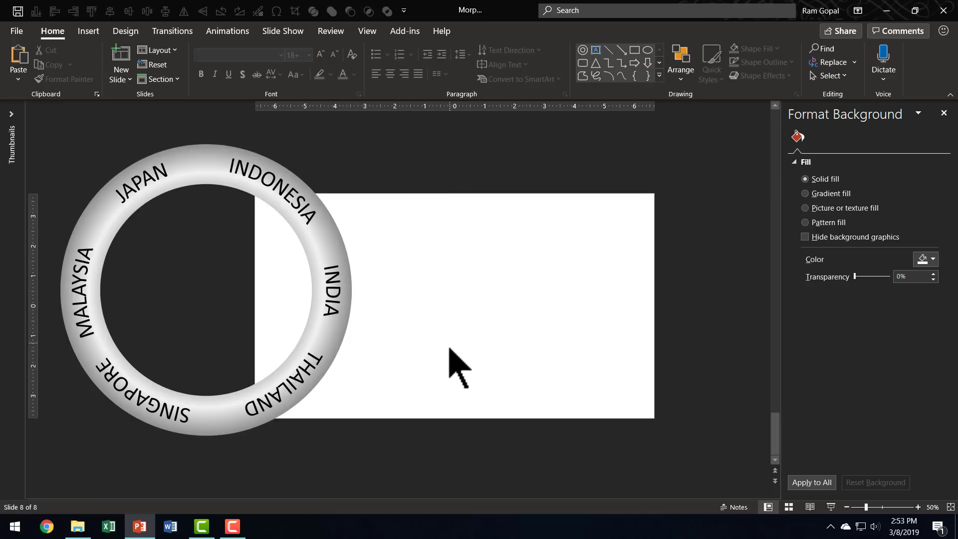
Examine the heading, bullet points and purple banner about Japan on the finished example in slide 7
{"action": "scroll", "coordinate": [516, 324], "scroll_direction": "up", "scroll_amount": 1}
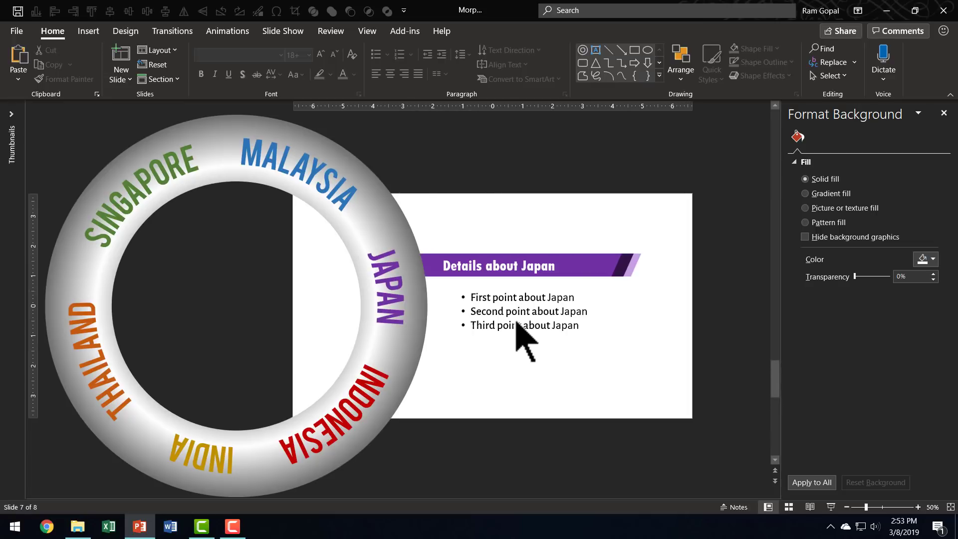
{"action": "left_click", "coordinate": [535, 267]}
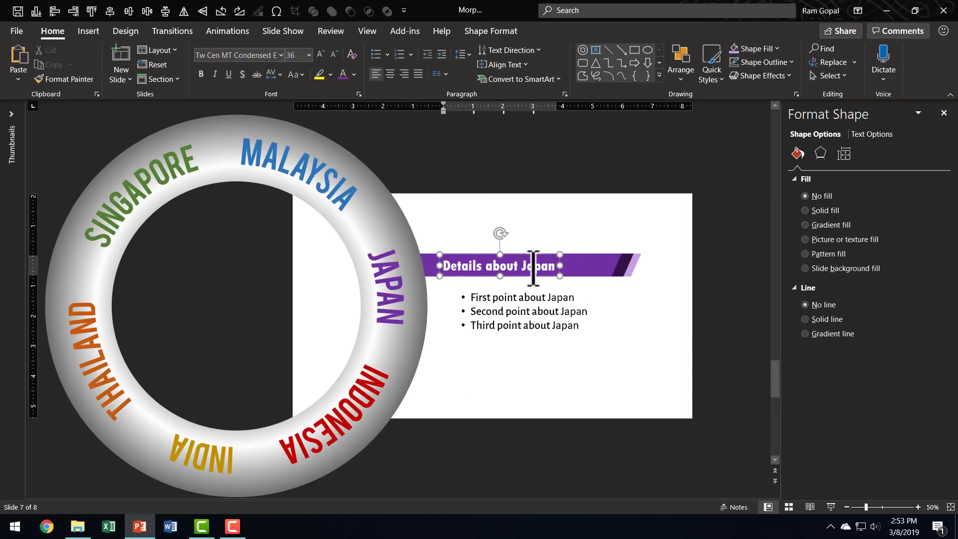
{"action": "left_click", "coordinate": [493, 298]}
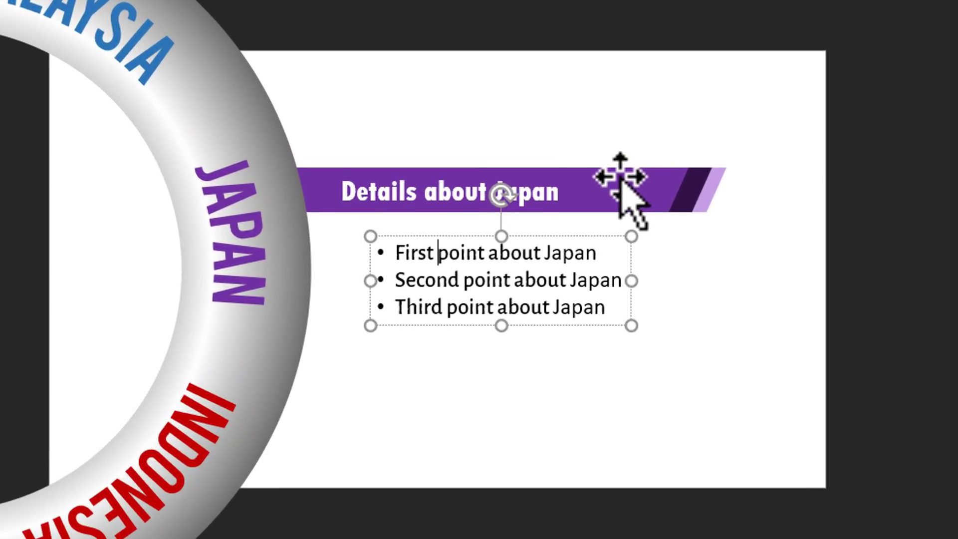
{"action": "left_click", "coordinate": [620, 178]}
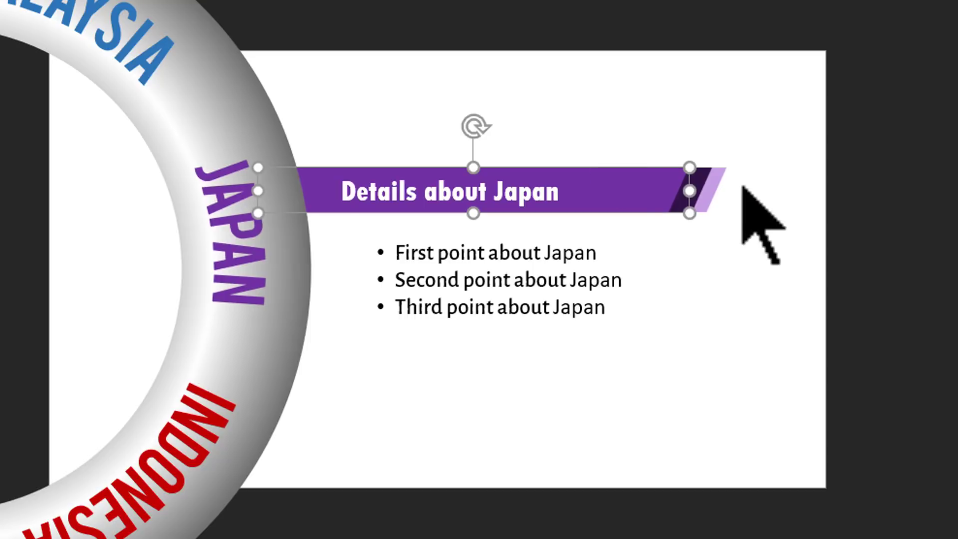
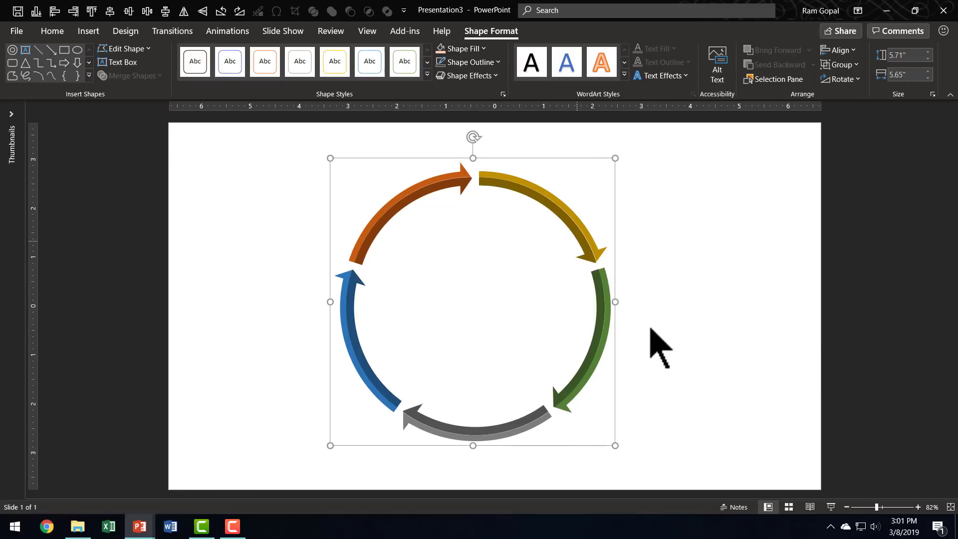
Draw a circle about 7.45" in diameter over the ring of colored arrows and send it to the back
{"action": "left_click", "coordinate": [77, 50]}
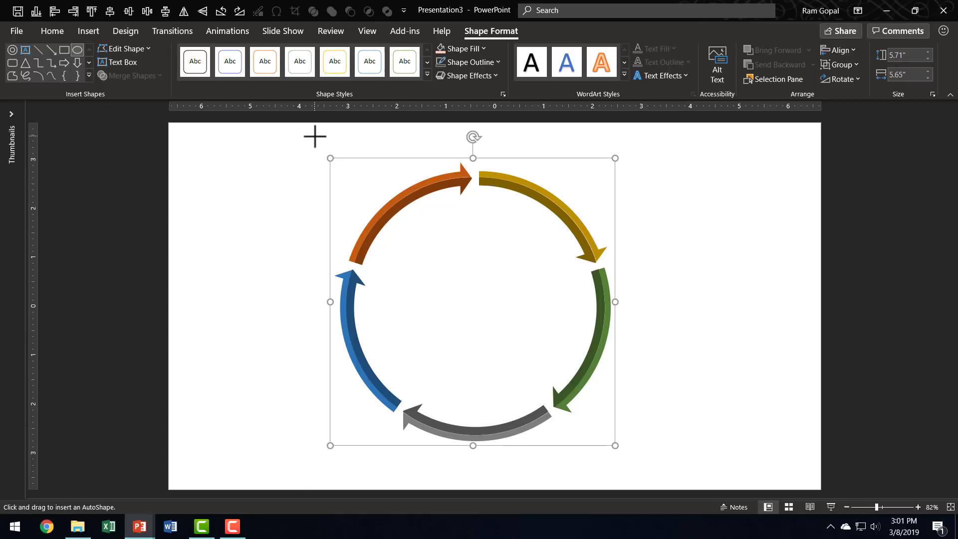
{"action": "left_click_drag", "start_coordinate": [309, 132], "coordinate": [642, 498]}
{"action": "left_click_drag", "start_coordinate": [581, 302], "coordinate": [589, 312]}
{"action": "right_click", "coordinate": [593, 306]}
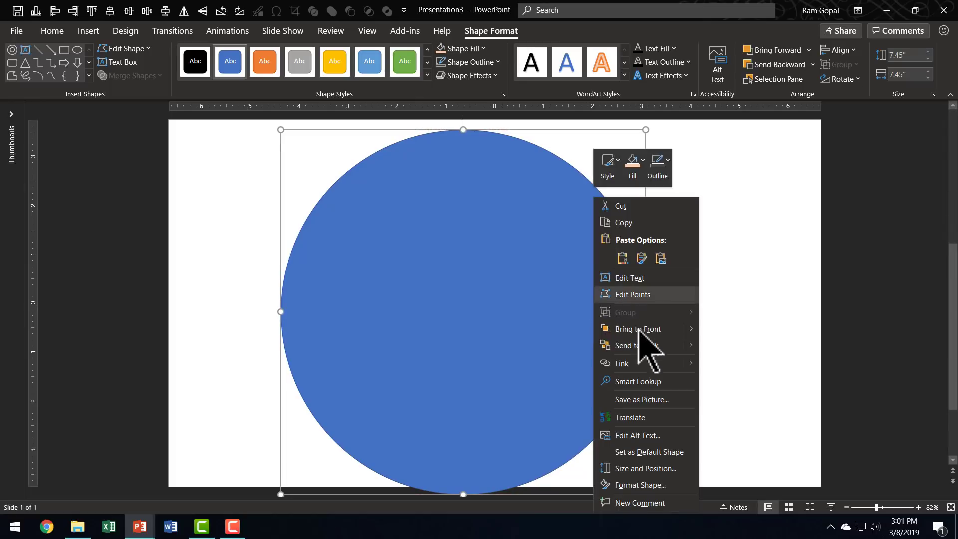
{"action": "left_click", "coordinate": [641, 342]}
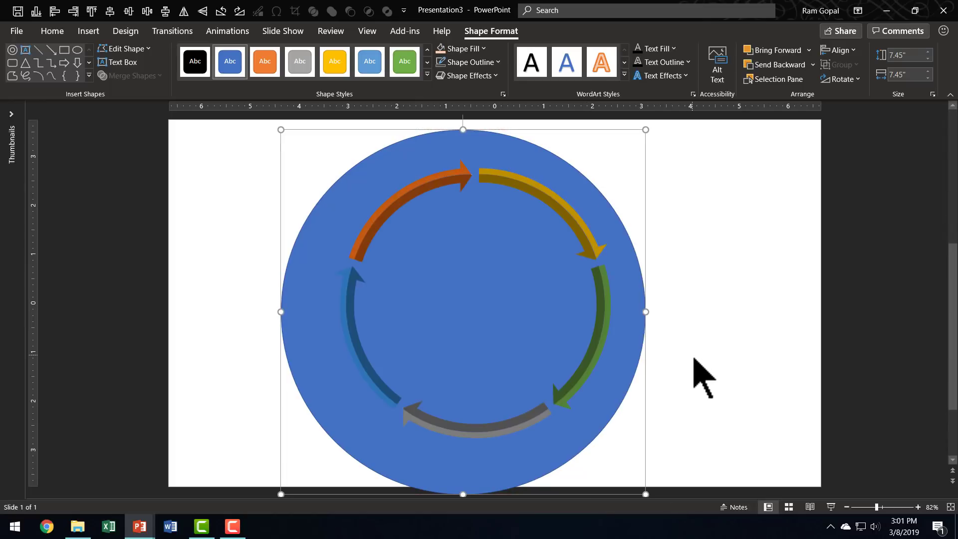
Align the arrow ring with the large circle by center and middle, and group the two
{"action": "left_click", "coordinate": [575, 216], "text": "shift"}
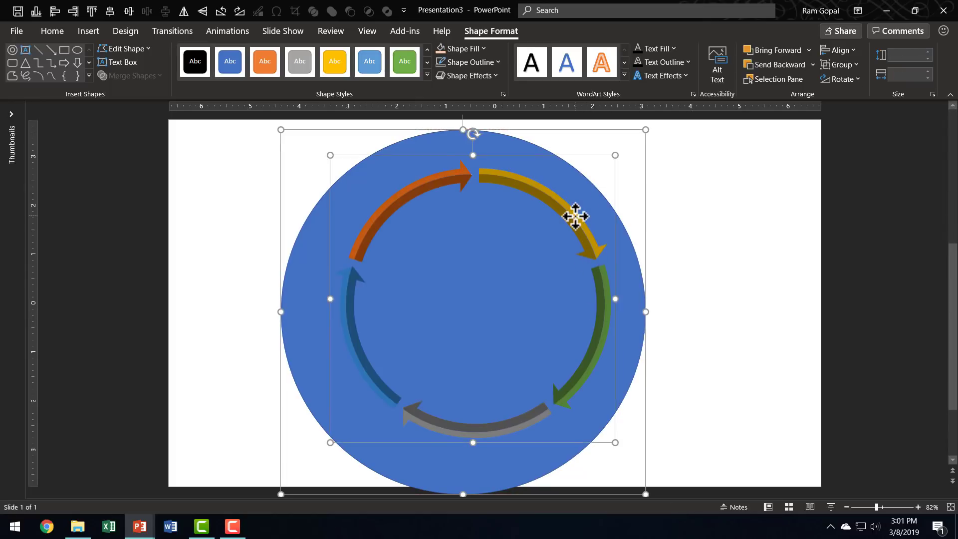
{"action": "left_click", "coordinate": [53, 32]}
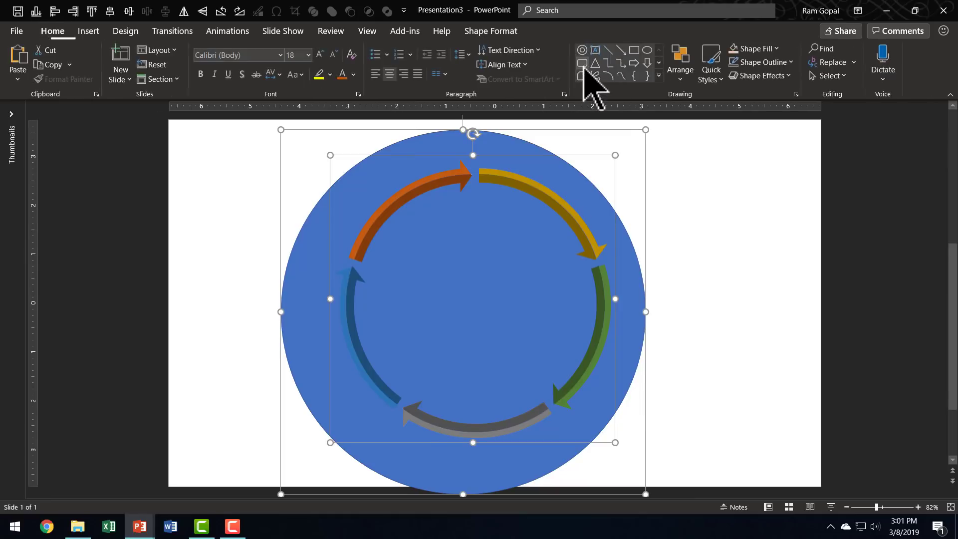
{"action": "left_click", "coordinate": [682, 77]}
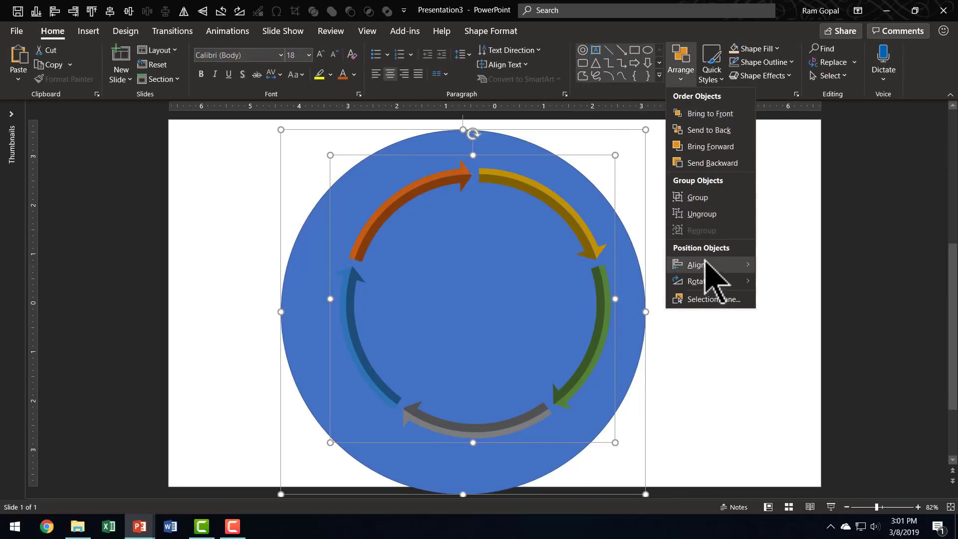
{"action": "mouse_move", "coordinate": [714, 265]}
{"action": "left_click", "coordinate": [797, 283]}
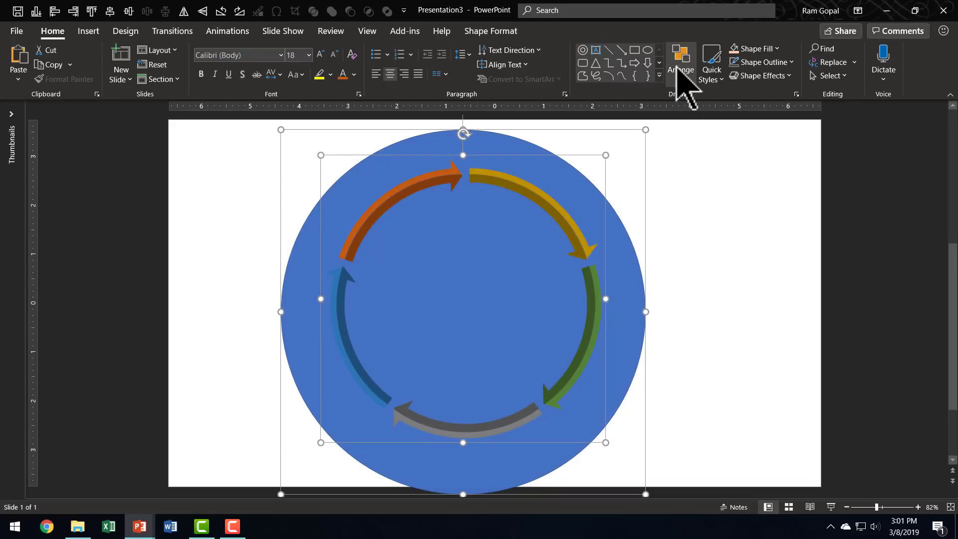
{"action": "left_click", "coordinate": [680, 74]}
{"action": "mouse_move", "coordinate": [727, 272]}
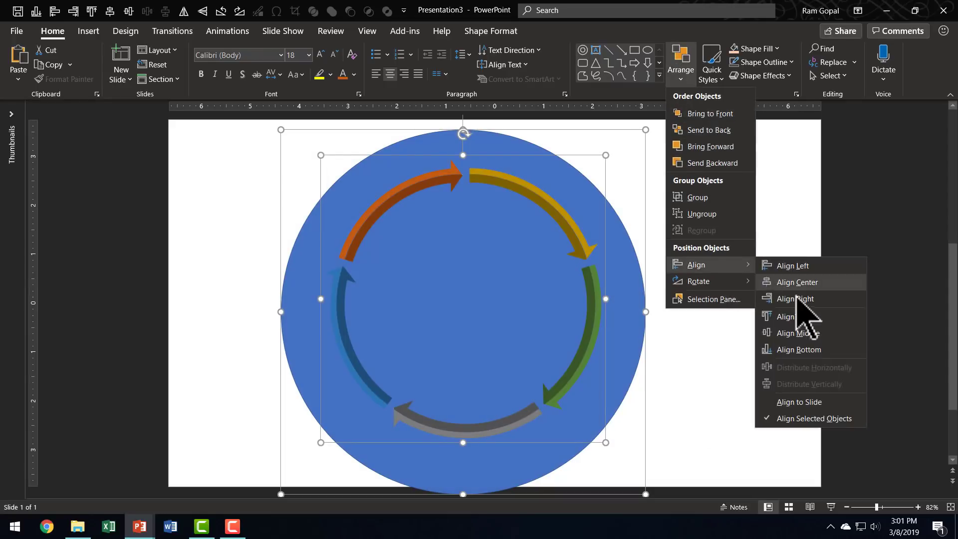
{"action": "left_click", "coordinate": [801, 335]}
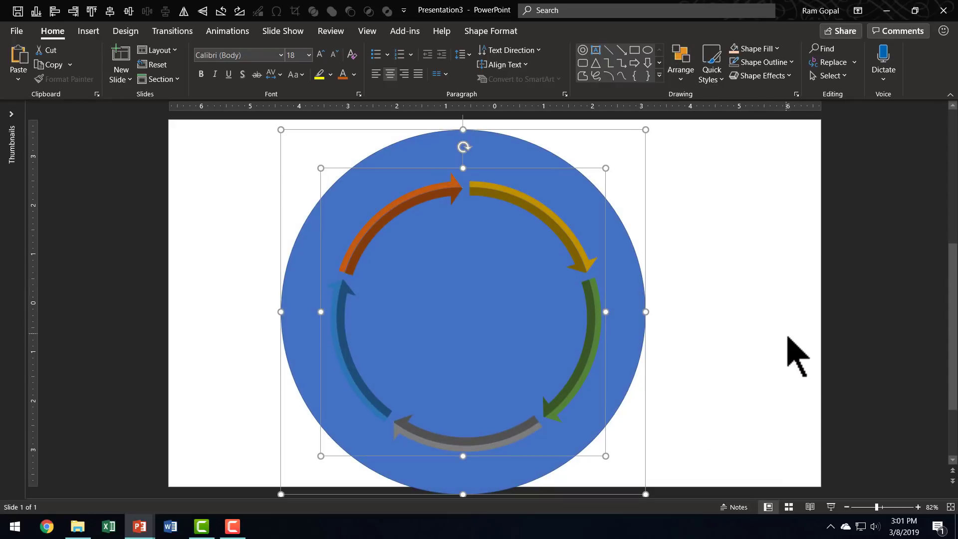
{"action": "key", "text": "ctrl+g"}
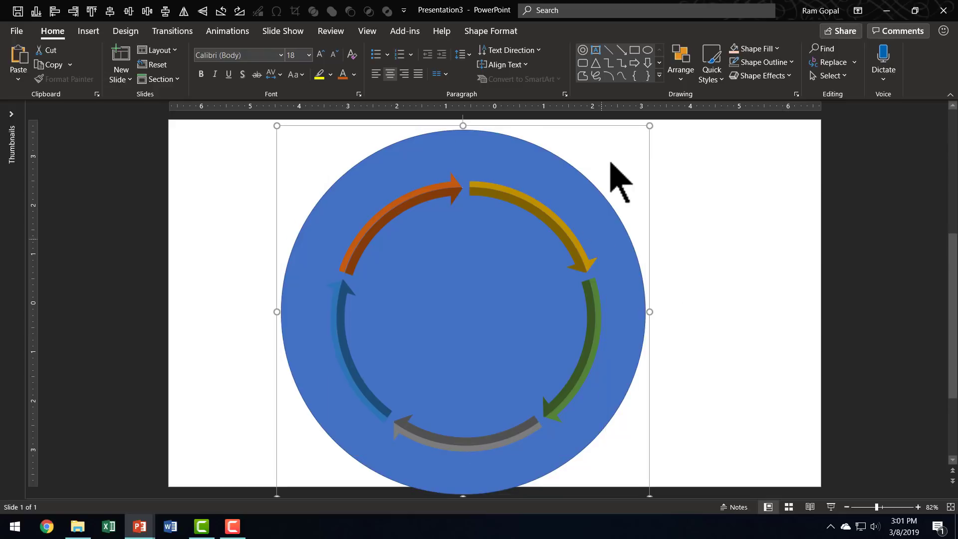
Remove the outline and fill of the large circle inside the group so only the arrows show
{"action": "left_click", "coordinate": [514, 31]}
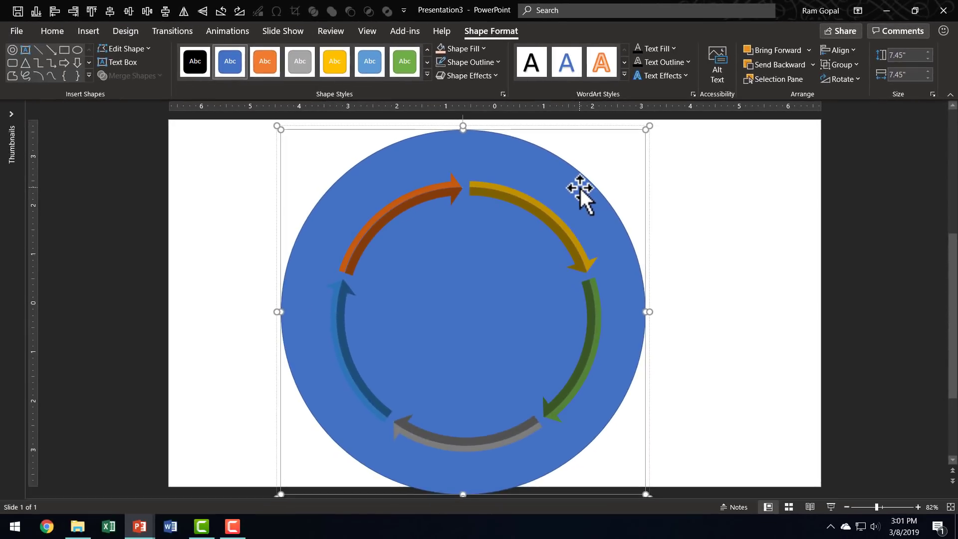
{"action": "left_click", "coordinate": [359, 80]}
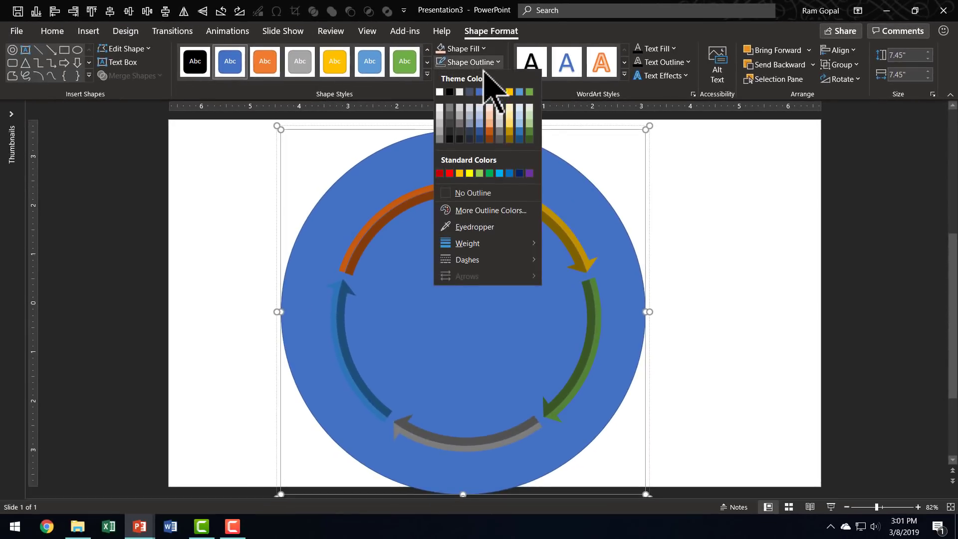
{"action": "left_click", "coordinate": [473, 193]}
{"action": "left_click", "coordinate": [466, 50]}
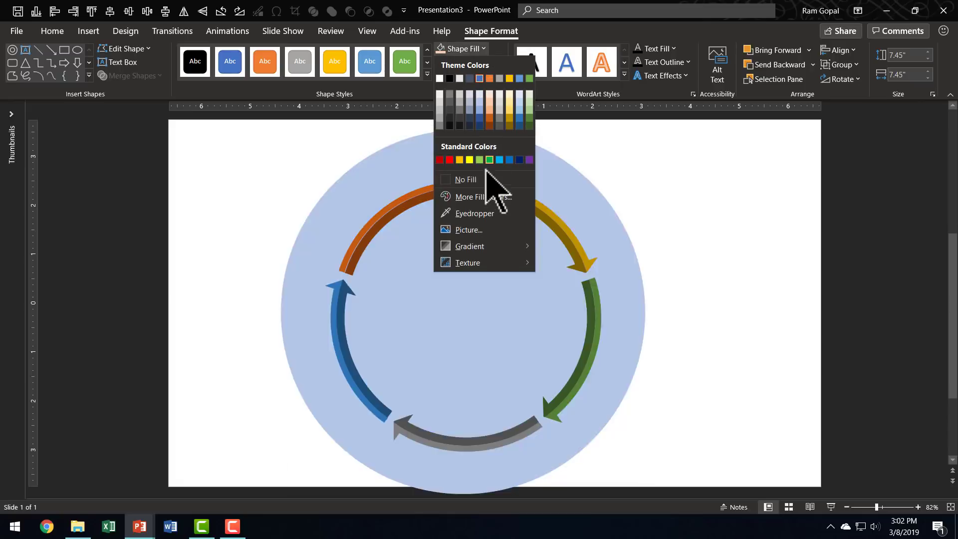
{"action": "left_click", "coordinate": [482, 183]}
{"action": "left_click", "coordinate": [746, 264]}
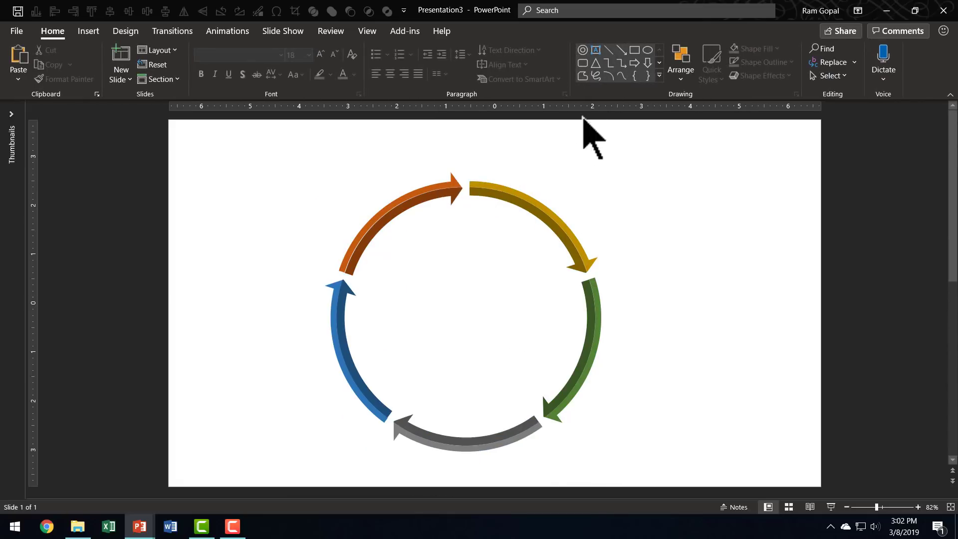
Rotate the grouped arrow ring to -24° through its size properties and move it to the left half of the slide
{"action": "left_click", "coordinate": [541, 198]}
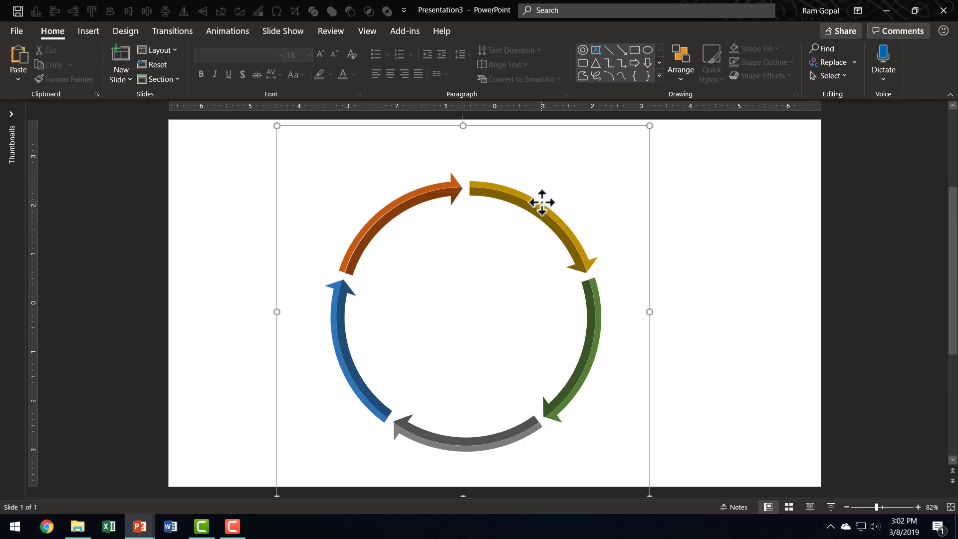
{"action": "right_click", "coordinate": [651, 180]}
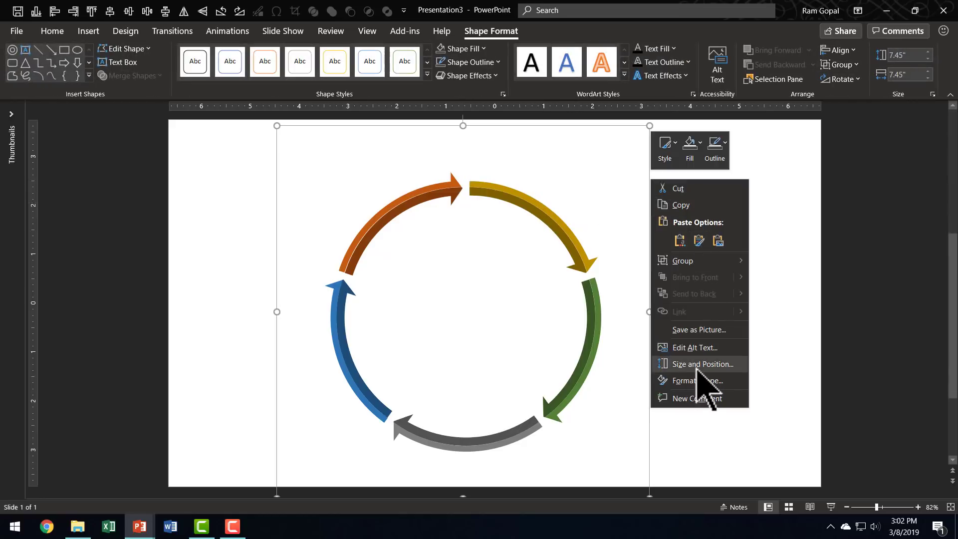
{"action": "left_click", "coordinate": [786, 339]}
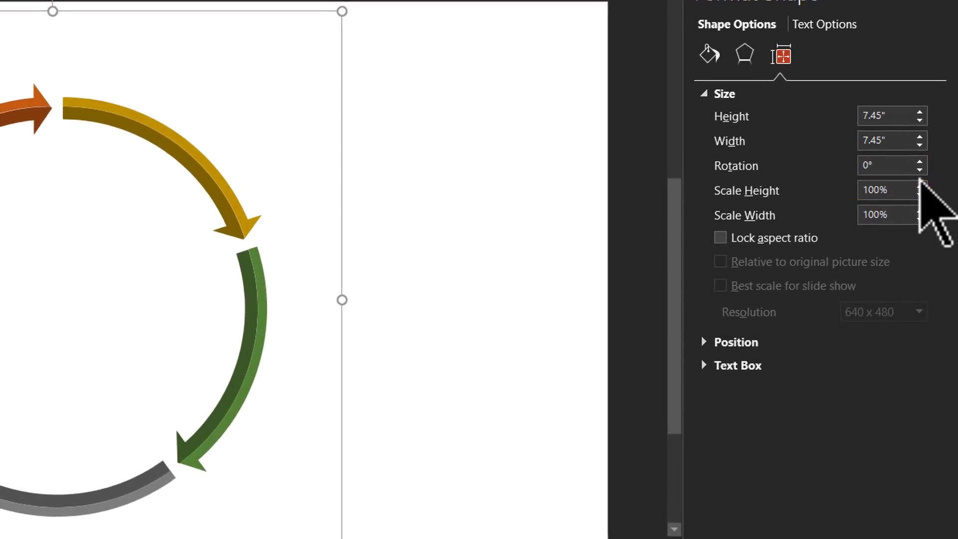
{"action": "left_click_drag", "start_coordinate": [920, 170], "coordinate": [920, 170]}
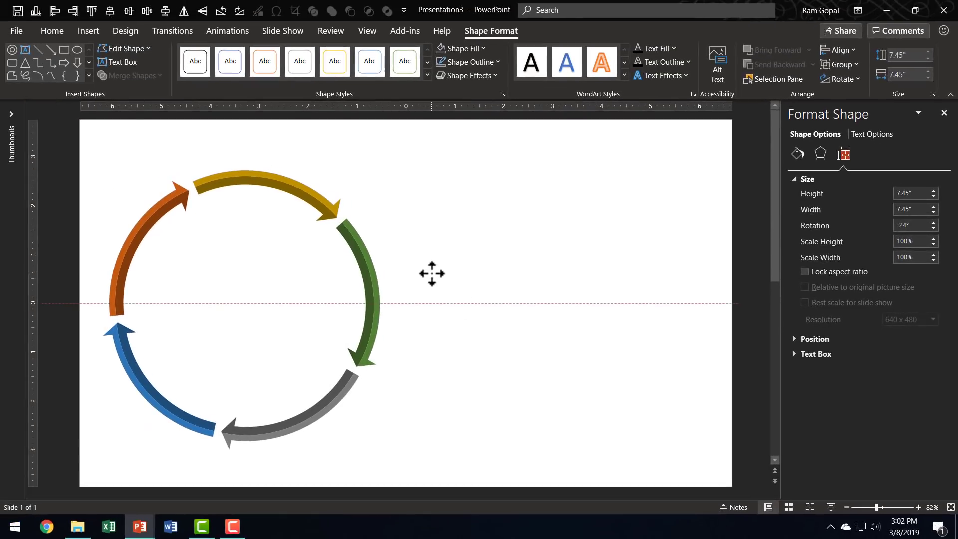
{"action": "left_click", "coordinate": [618, 309]}
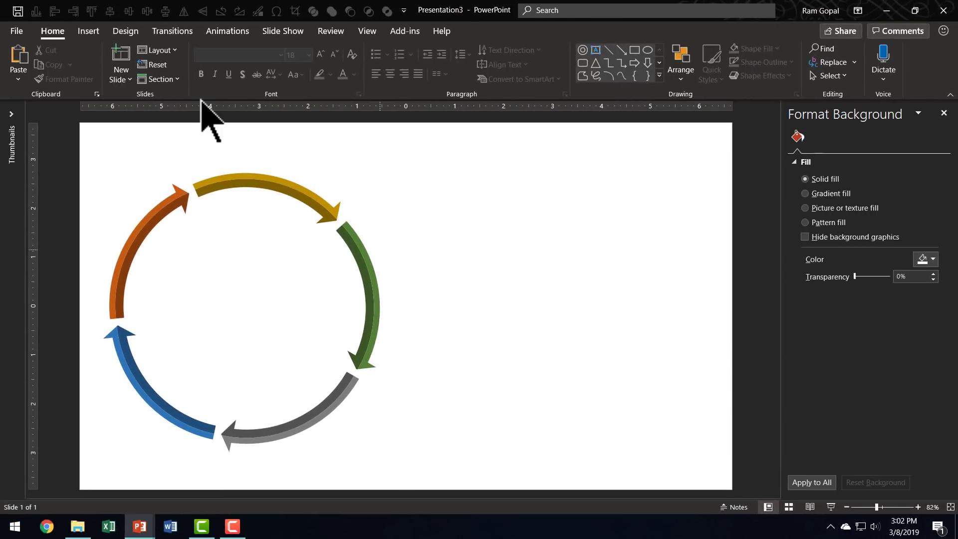
Draw a circle about 0.93" in diameter on the green arrow, with the darkest theme green as fill and no outline
{"action": "left_click", "coordinate": [648, 50]}
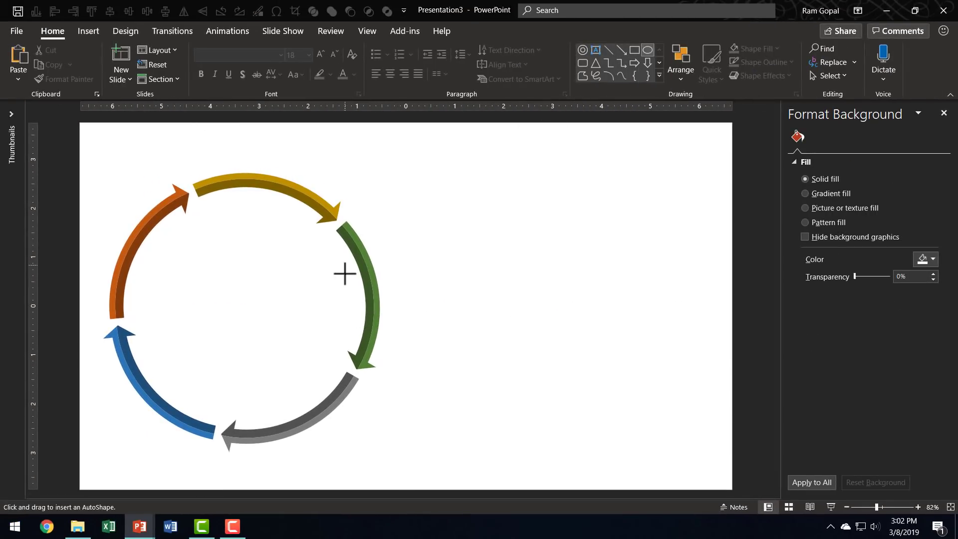
{"action": "left_click_drag", "start_coordinate": [356, 270], "coordinate": [378, 287]}
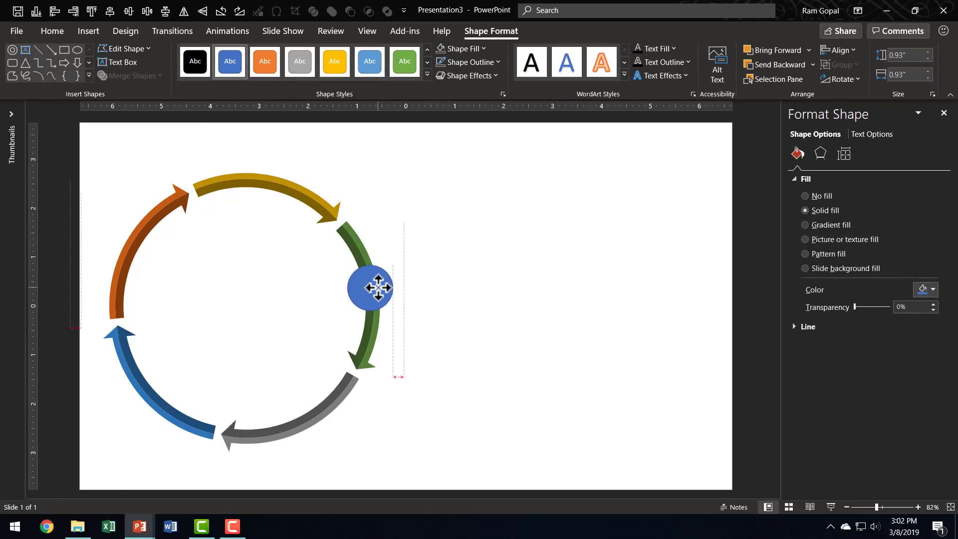
{"action": "left_click", "coordinate": [469, 49]}
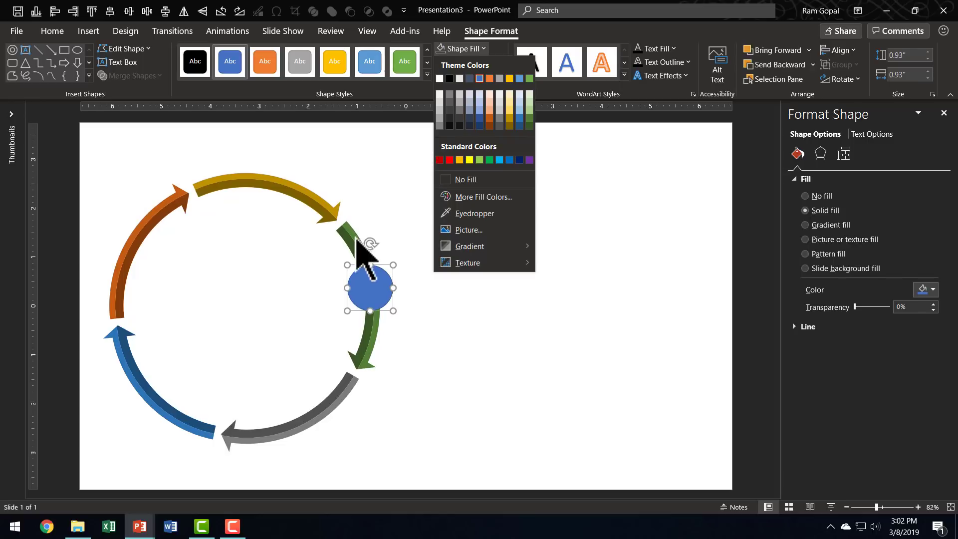
{"action": "left_click", "coordinate": [530, 125]}
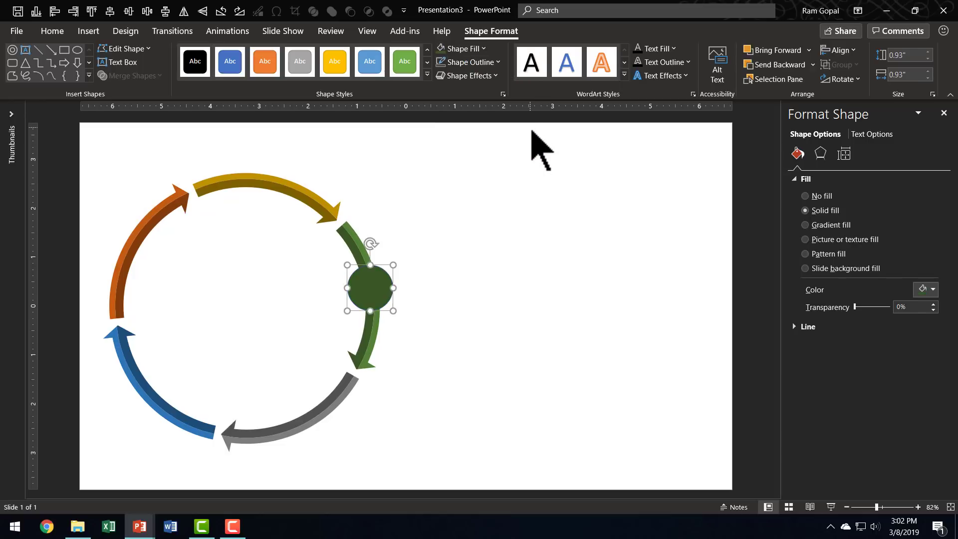
{"action": "left_click", "coordinate": [474, 62]}
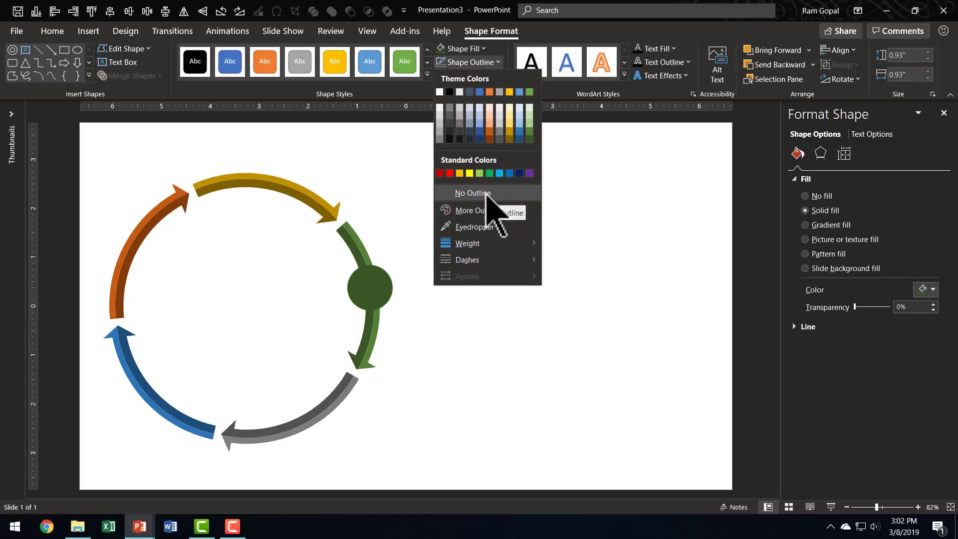
{"action": "left_click", "coordinate": [473, 193]}
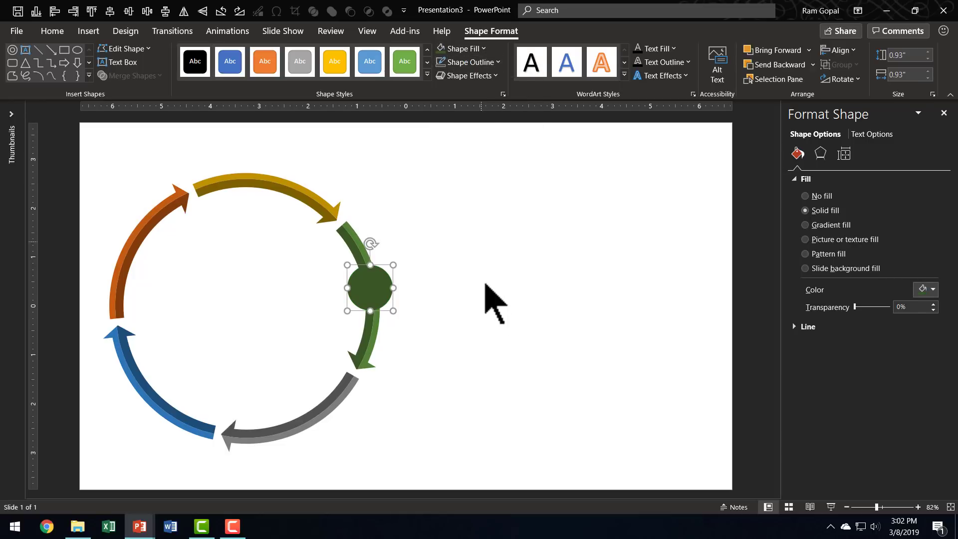
Draw a rounded rectangle about 3.97" by 1.53" with fully rounded ends, overlapping the right part of the dark green circle
{"action": "left_click", "coordinate": [88, 75]}
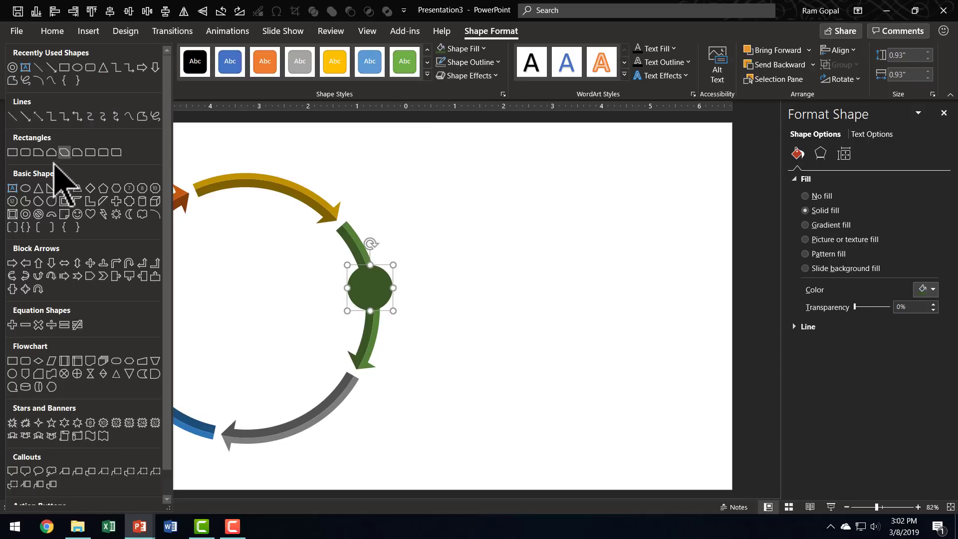
{"action": "left_click", "coordinate": [25, 152]}
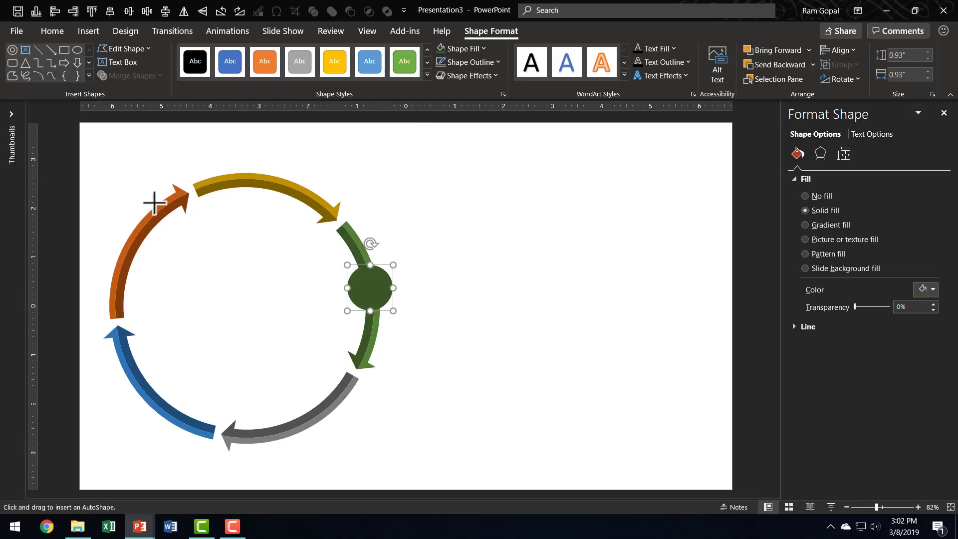
{"action": "mouse_move", "coordinate": [409, 251]}
{"action": "left_mouse_down"}
{"action": "mouse_move", "coordinate": [604, 324]}
{"action": "mouse_move", "coordinate": [656, 332]}
{"action": "left_mouse_up"}
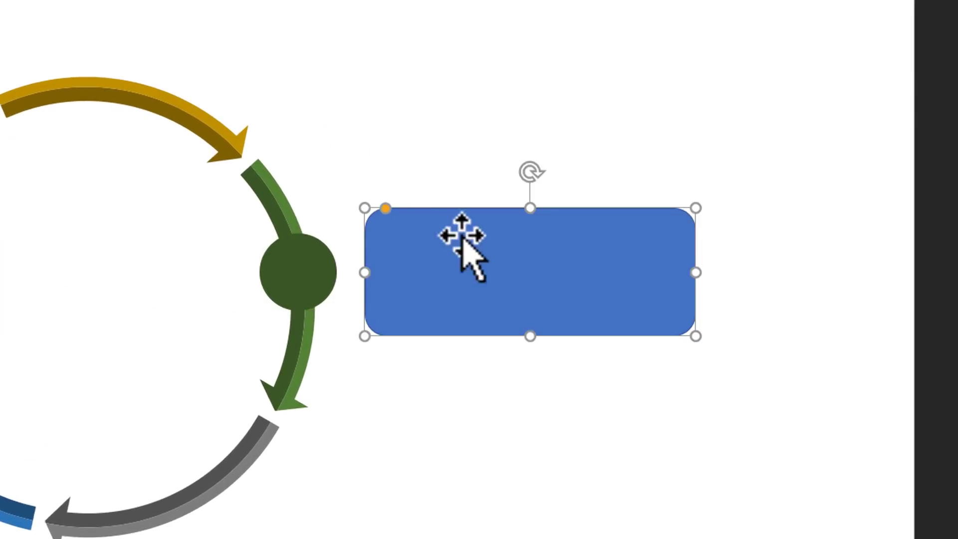
{"action": "left_click_drag", "start_coordinate": [401, 227], "coordinate": [543, 227]}
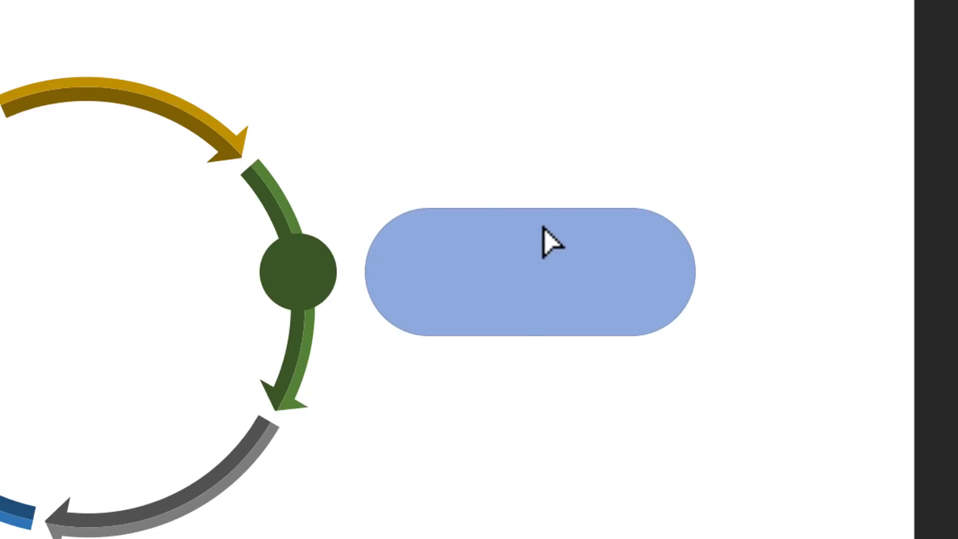
{"action": "left_click_drag", "start_coordinate": [543, 227], "coordinate": [543, 228]}
{"action": "left_click_drag", "start_coordinate": [513, 278], "coordinate": [453, 285]}
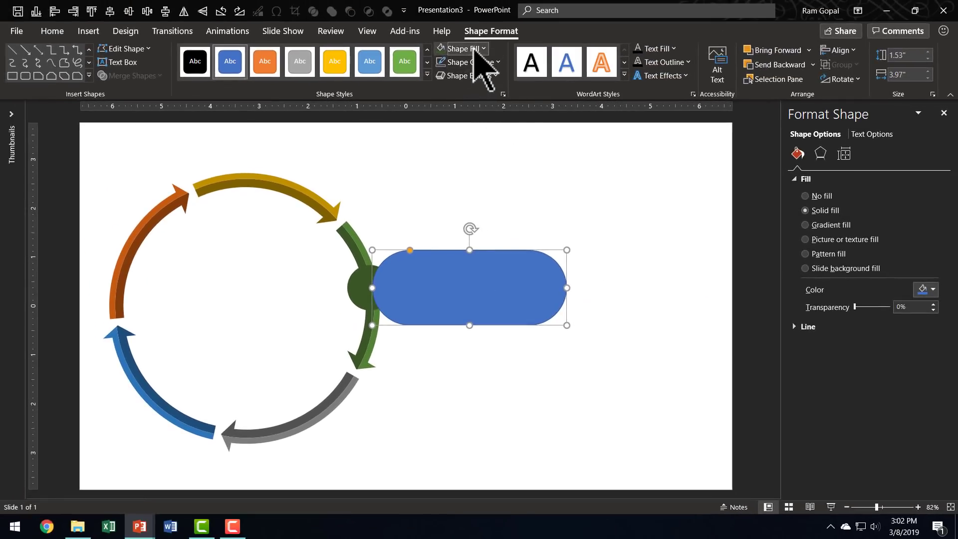
Fill the rounded rectangle with the light green Accent 6, Lighter 40% and remove its outline
{"action": "left_click", "coordinate": [475, 49]}
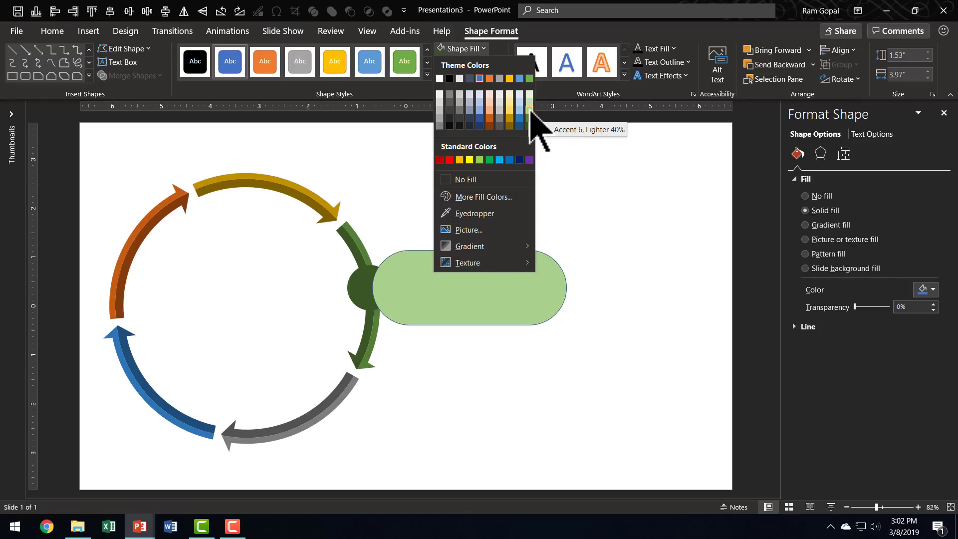
{"action": "left_click", "coordinate": [530, 111]}
{"action": "left_click", "coordinate": [492, 63]}
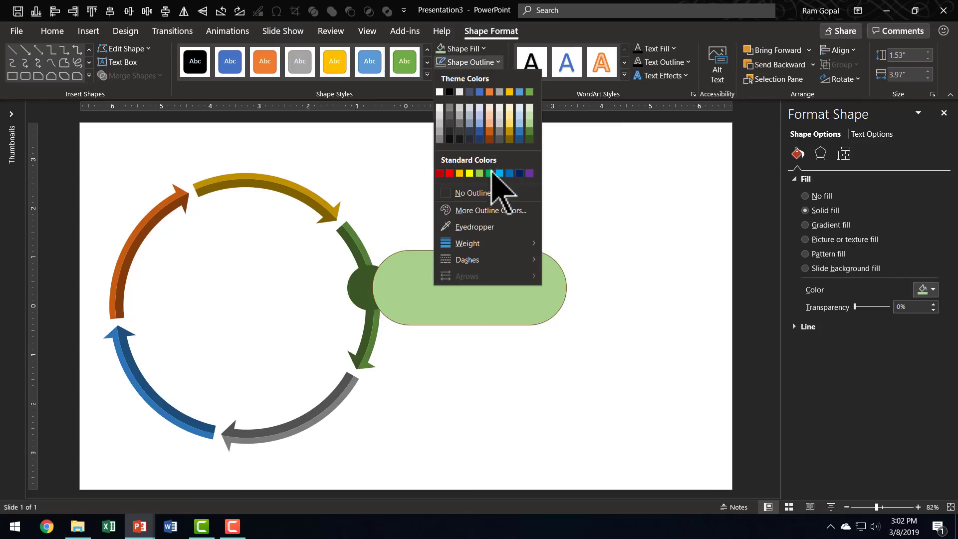
{"action": "left_click", "coordinate": [486, 192]}
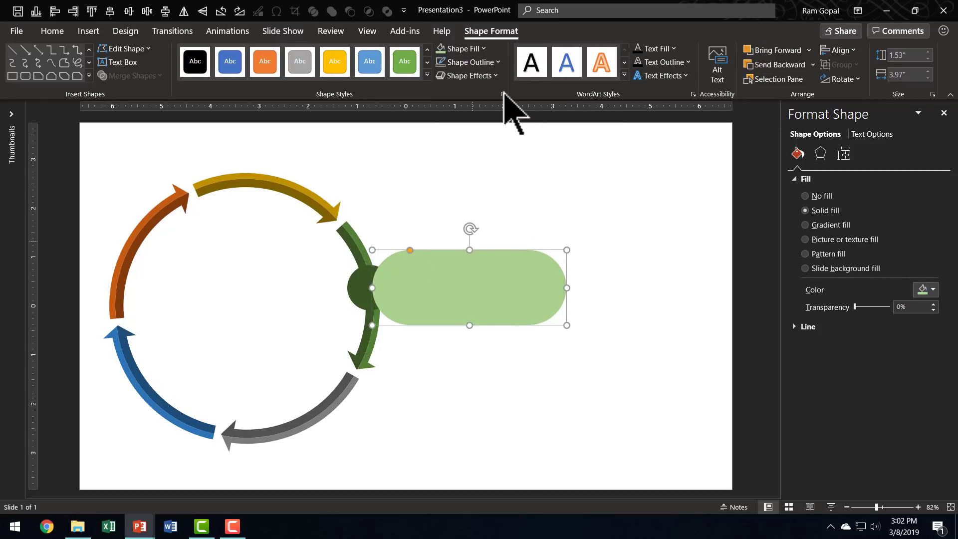
Apply an inner top-left shadow to the rounded rectangle and group it with the dark green circle
{"action": "left_click", "coordinate": [483, 76]}
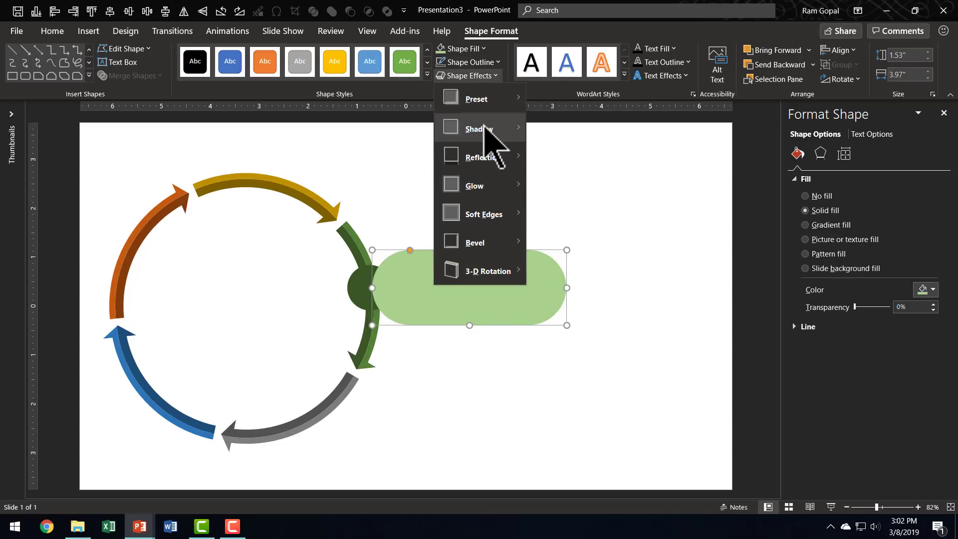
{"action": "mouse_move", "coordinate": [485, 128]}
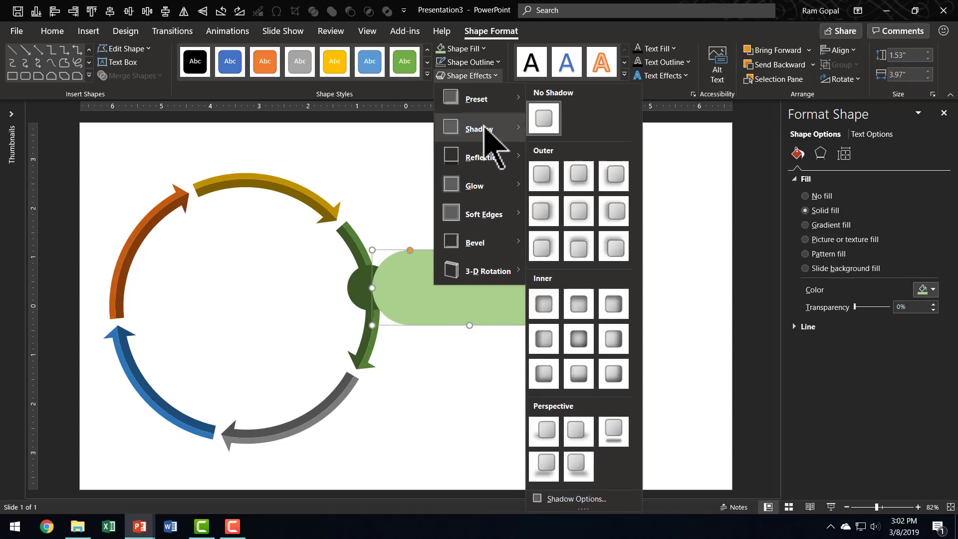
{"action": "left_click", "coordinate": [547, 310]}
{"action": "left_click", "coordinate": [620, 300]}
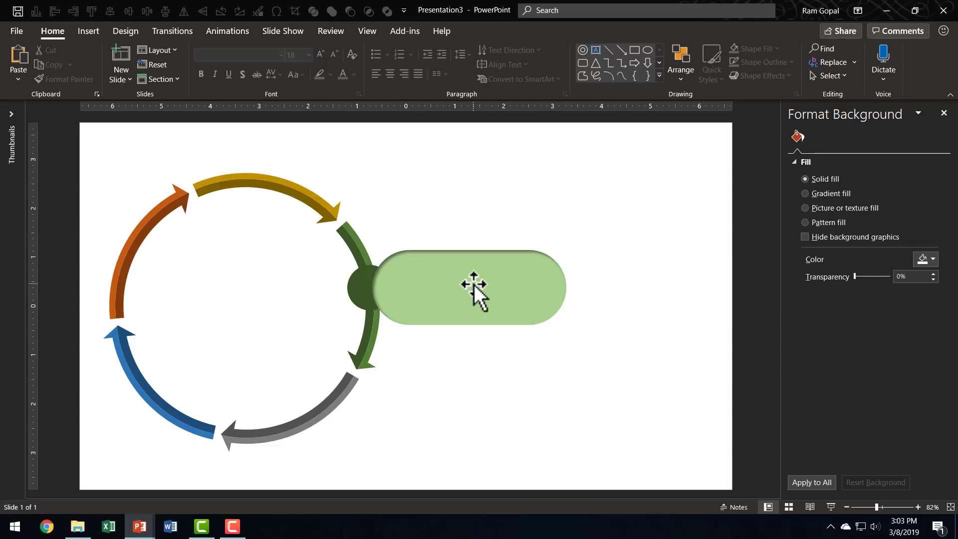
{"action": "left_click_drag", "start_coordinate": [647, 347], "coordinate": [280, 232]}
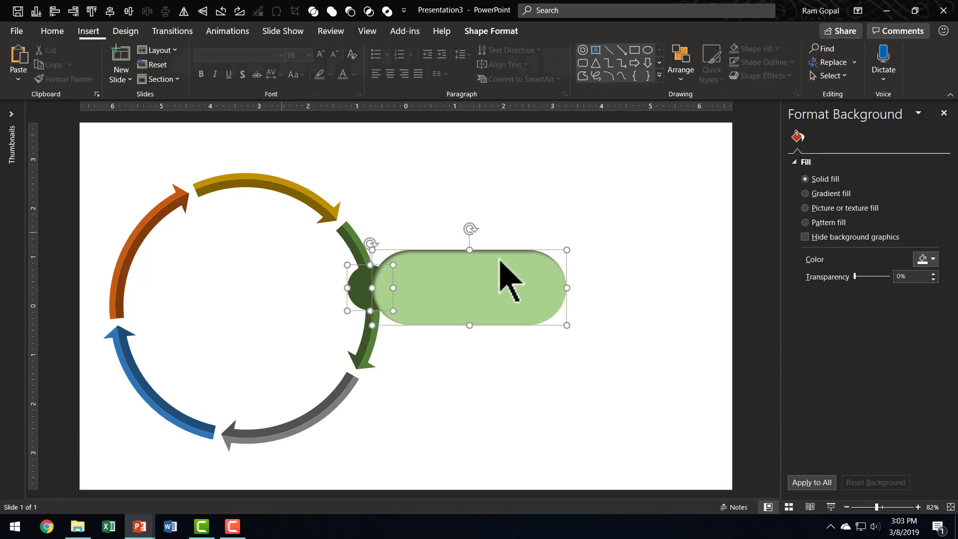
{"action": "key", "text": "ctrl+g"}
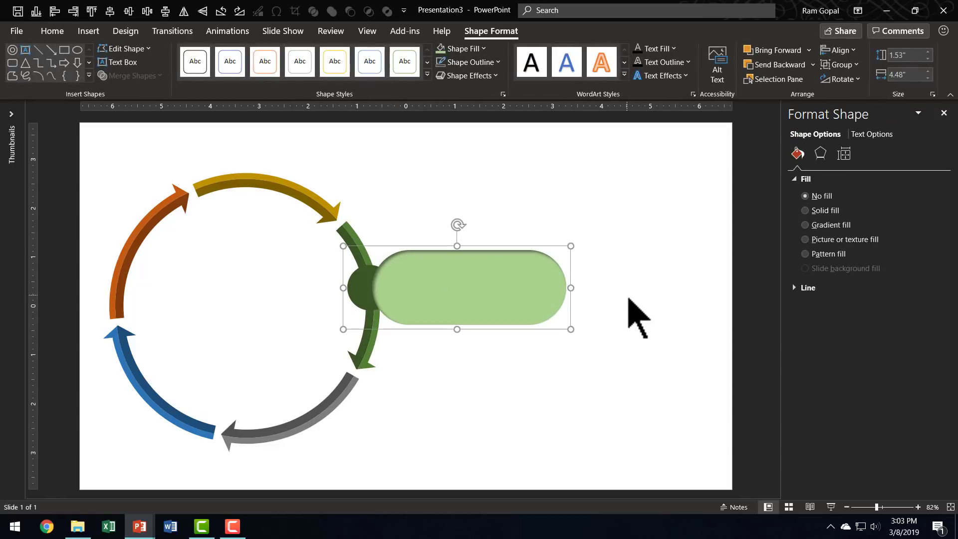
Show the slide thumbnails and duplicate the slide with the arrow ring and green label shape
{"action": "left_click", "coordinate": [10, 120]}
{"action": "left_click", "coordinate": [67, 145]}
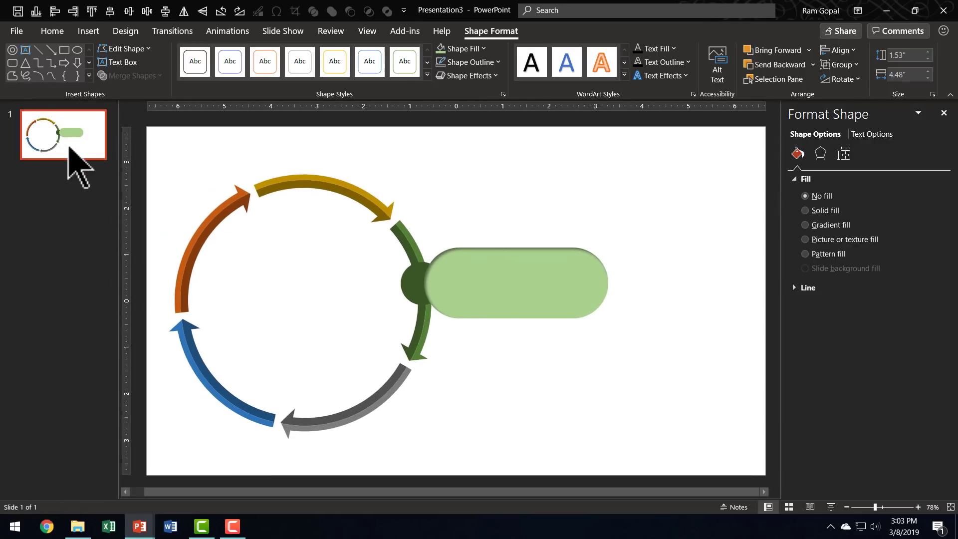
{"action": "left_click", "coordinate": [142, 257]}
{"action": "key", "text": "ctrl+d"}
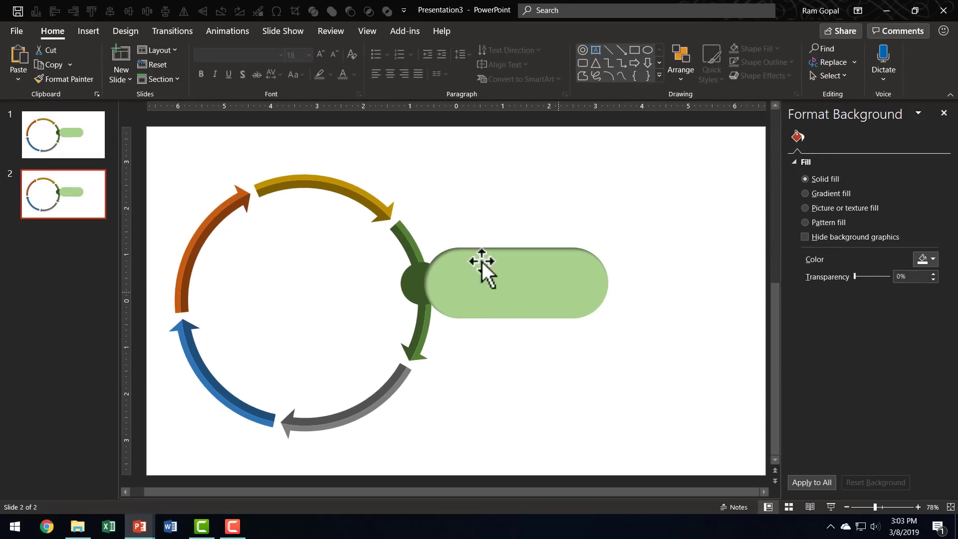
Set the rotation of the arrow ring on slide 2 to 47° so the gold arrow meets the label shape
{"action": "left_click", "coordinate": [393, 224]}
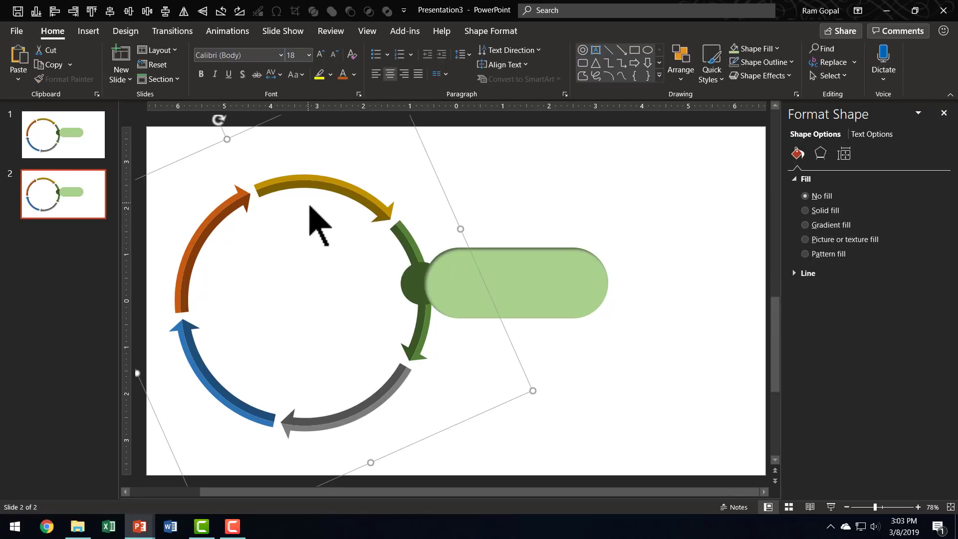
{"action": "left_click", "coordinate": [845, 155]}
{"action": "left_click", "coordinate": [933, 222]}
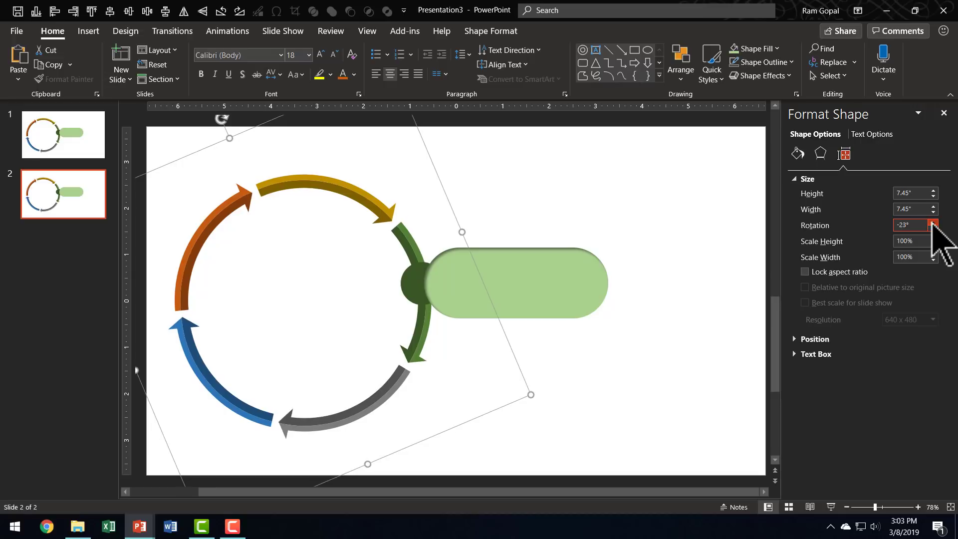
{"action": "left_click_drag", "start_coordinate": [933, 222], "coordinate": [933, 222]}
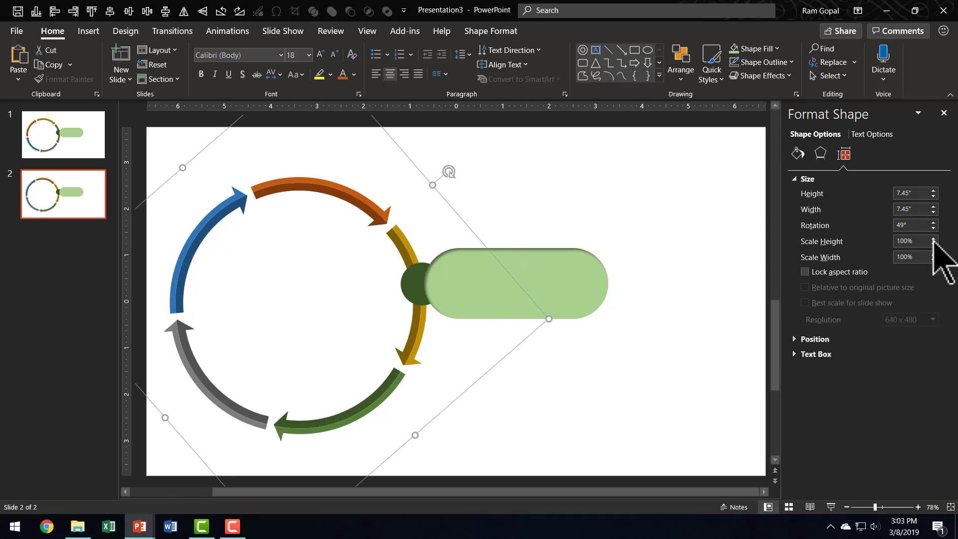
{"action": "left_click", "coordinate": [933, 229]}
{"action": "left_click", "coordinate": [933, 228]}
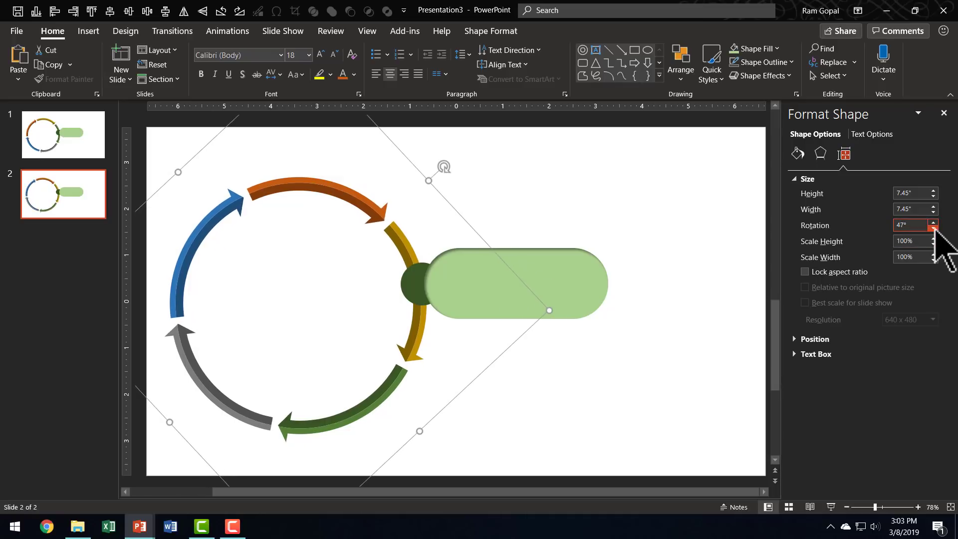
Fill the dark green circle inside the label group on slide 2 with the darkest gold theme shade
{"action": "left_click", "coordinate": [410, 283]}
{"action": "left_click", "coordinate": [411, 277]}
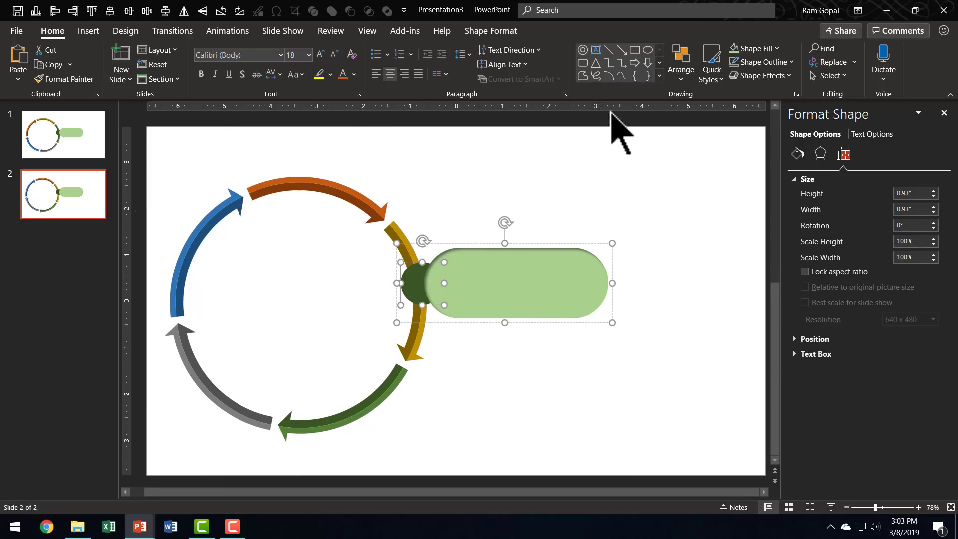
{"action": "left_click", "coordinate": [773, 49]}
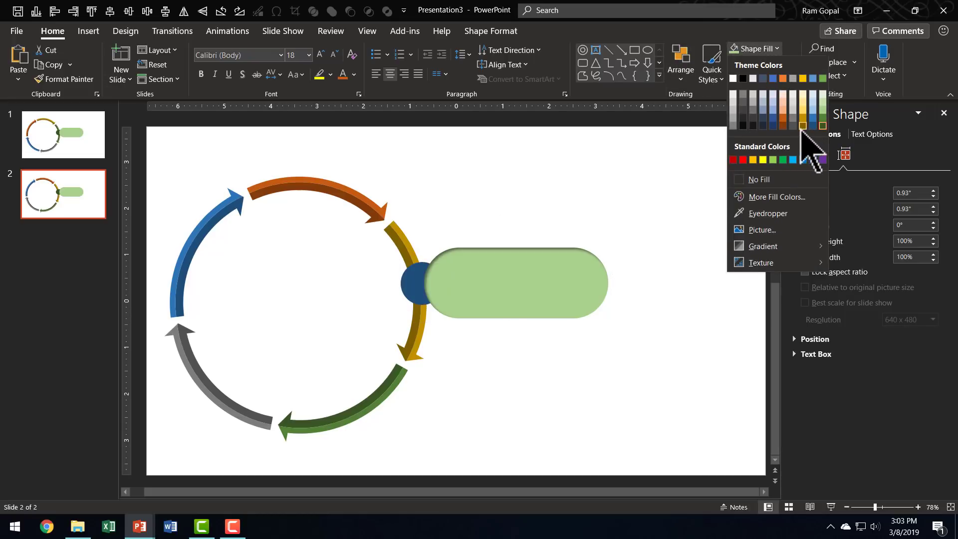
{"action": "left_click", "coordinate": [803, 125]}
Fill the rounded rectangle in the label group on slide 2 with a light gold theme shade
{"action": "left_click", "coordinate": [545, 284]}
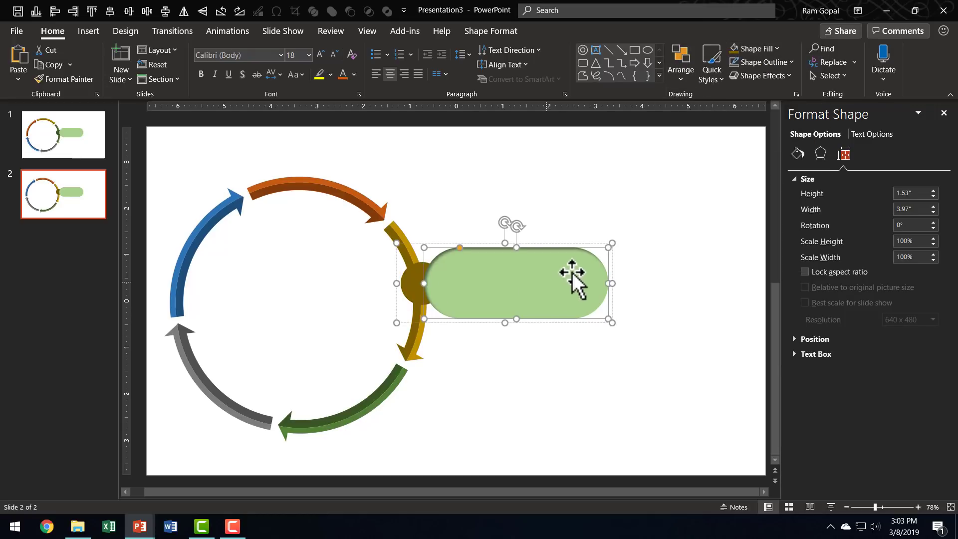
{"action": "left_click", "coordinate": [756, 48]}
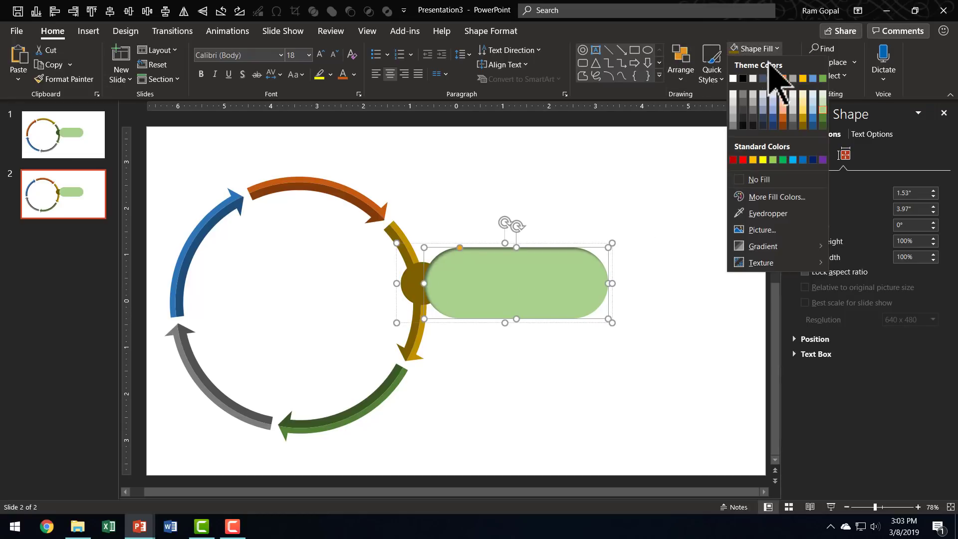
{"action": "left_click", "coordinate": [803, 95]}
{"action": "left_click", "coordinate": [448, 288]}
{"action": "left_click", "coordinate": [644, 339]}
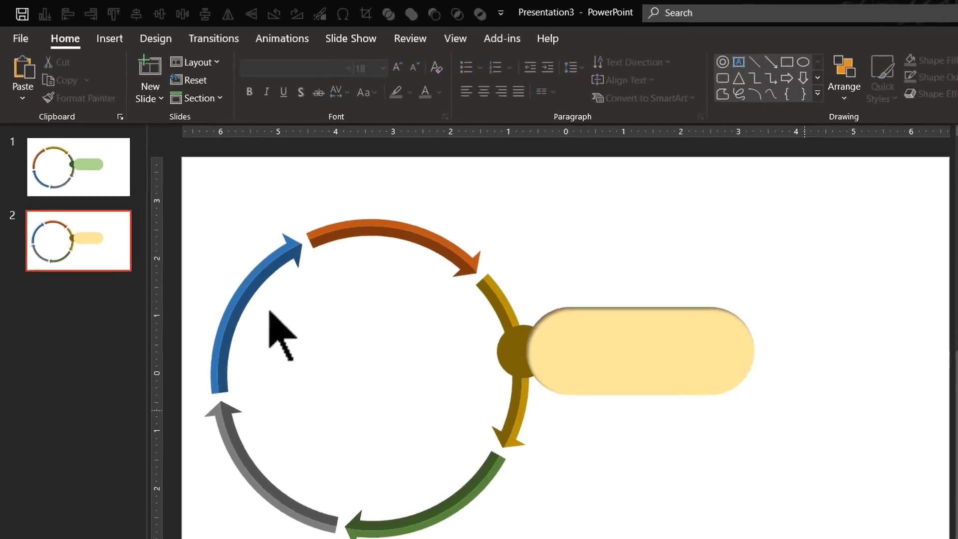
Apply the Morph transition to slide 2
{"action": "left_click", "coordinate": [87, 202]}
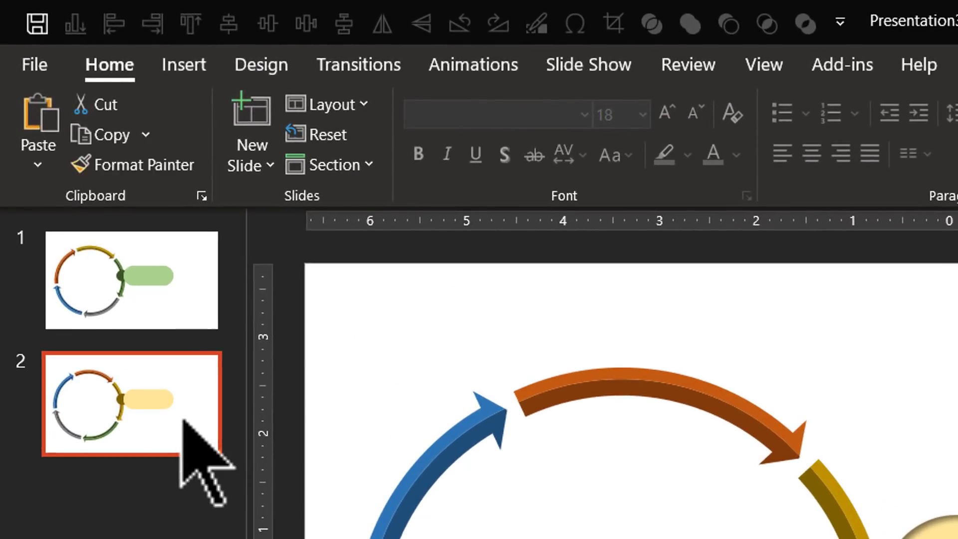
{"action": "left_click", "coordinate": [352, 66]}
{"action": "left_click", "coordinate": [254, 131]}
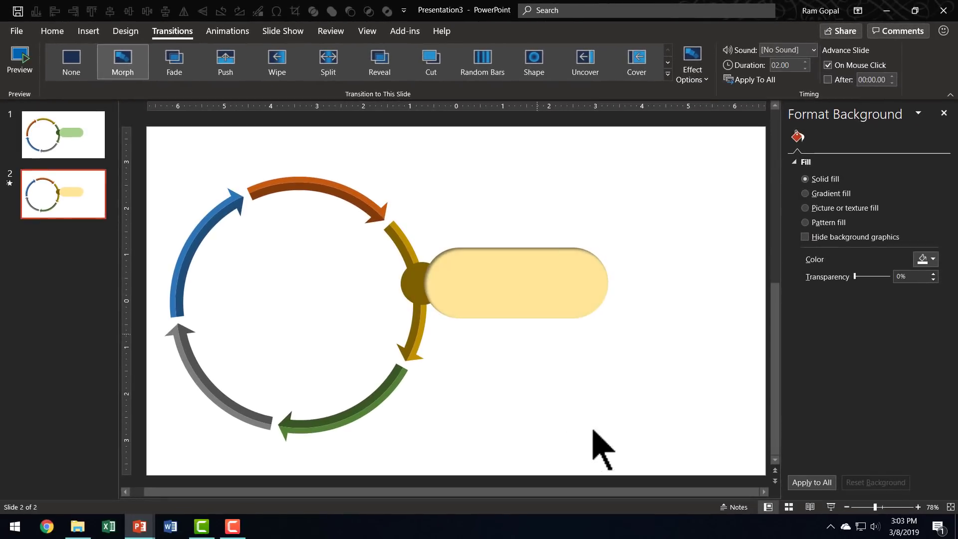
Play the slide show from slide 1 to preview the ring's rotation into slide 2, and end the show
{"action": "left_click", "coordinate": [72, 125]}
{"action": "left_click", "coordinate": [832, 507]}
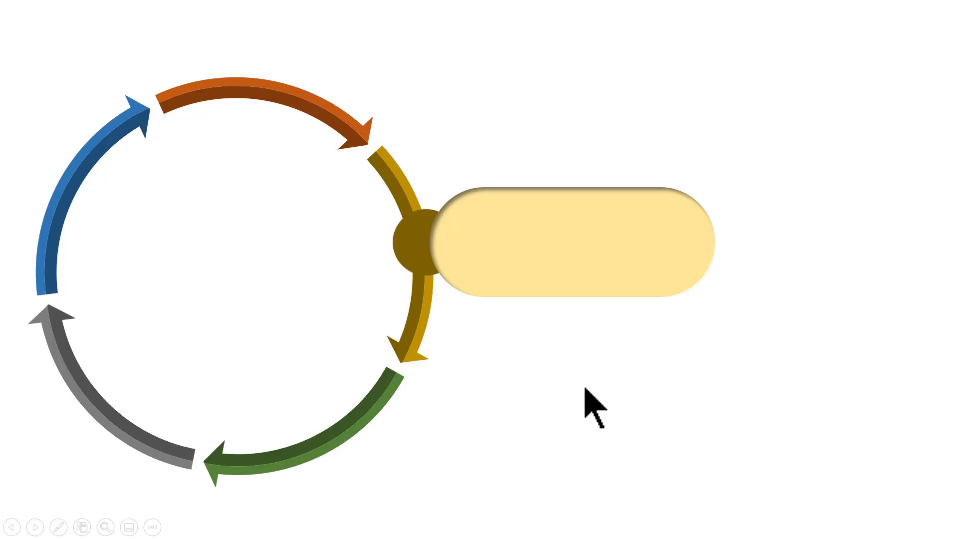
{"action": "key", "text": "Escape"}
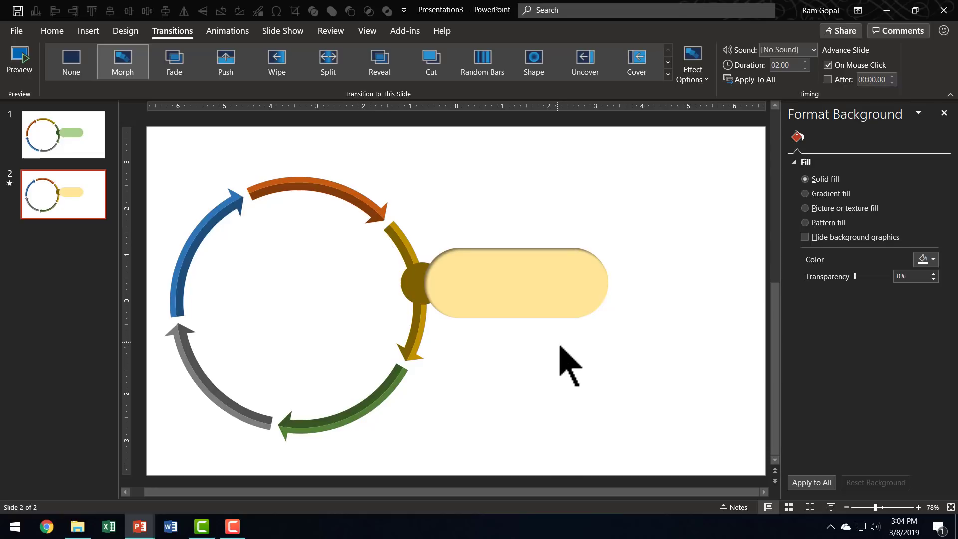
Switch to the PowerPoint Mastery Program page in Chrome
{"action": "key", "text": "alt+Tab"}
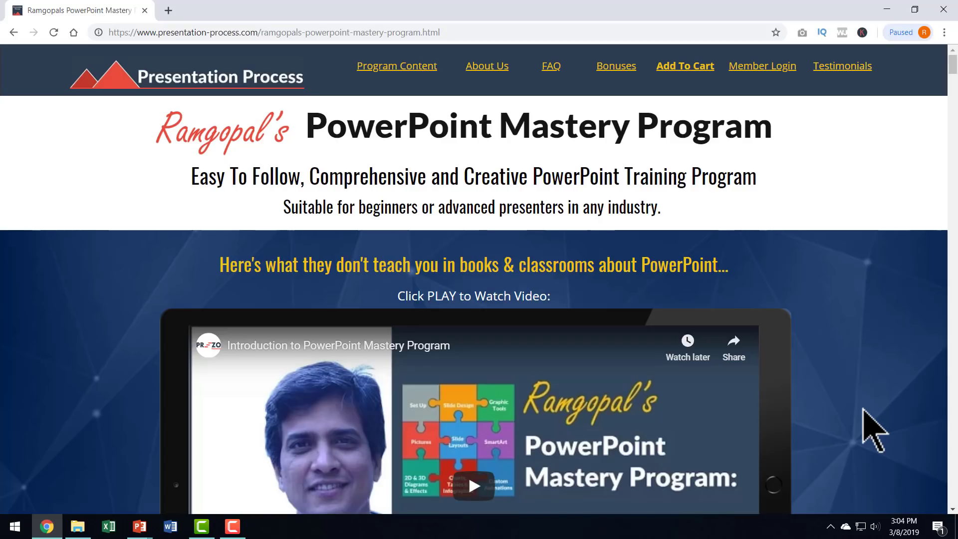